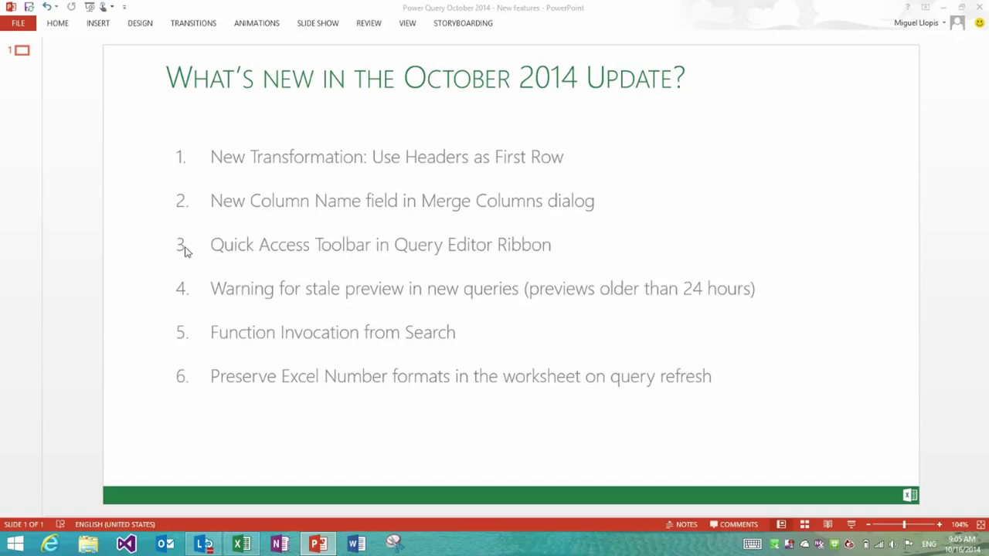
# Switch from PowerPoint to the Book1 workbook holding the First Name, Last Name, Age table
pyautogui.click(241, 545)
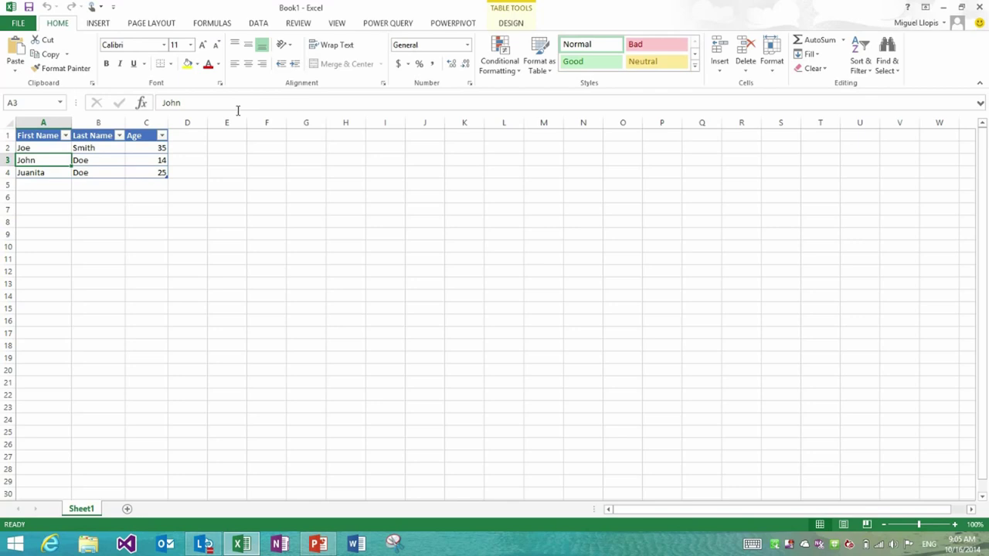
# Load the name-and-age table into Power Query as Table1; try both header transforms, then delete them
pyautogui.click(374, 24)
pyautogui.click(219, 58)
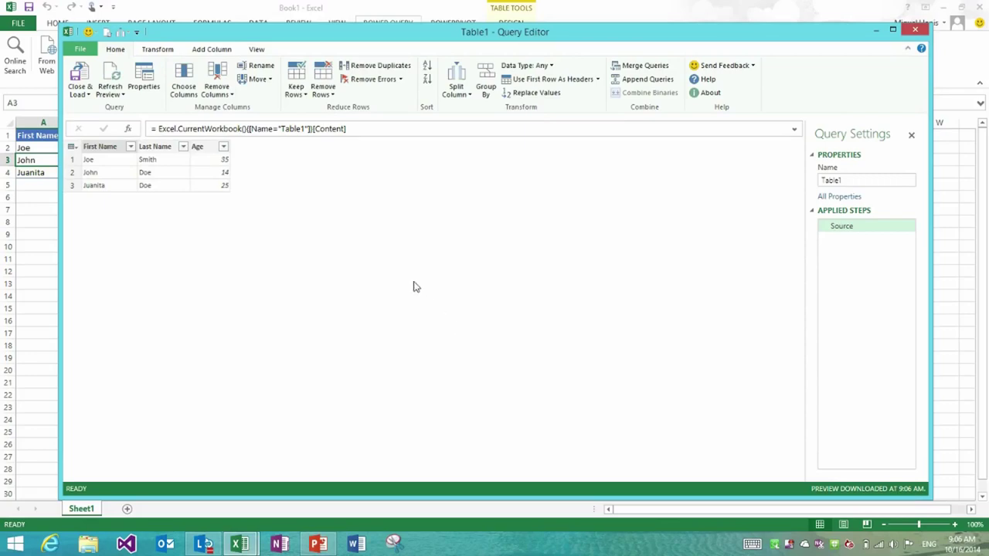
pyautogui.click(599, 80)
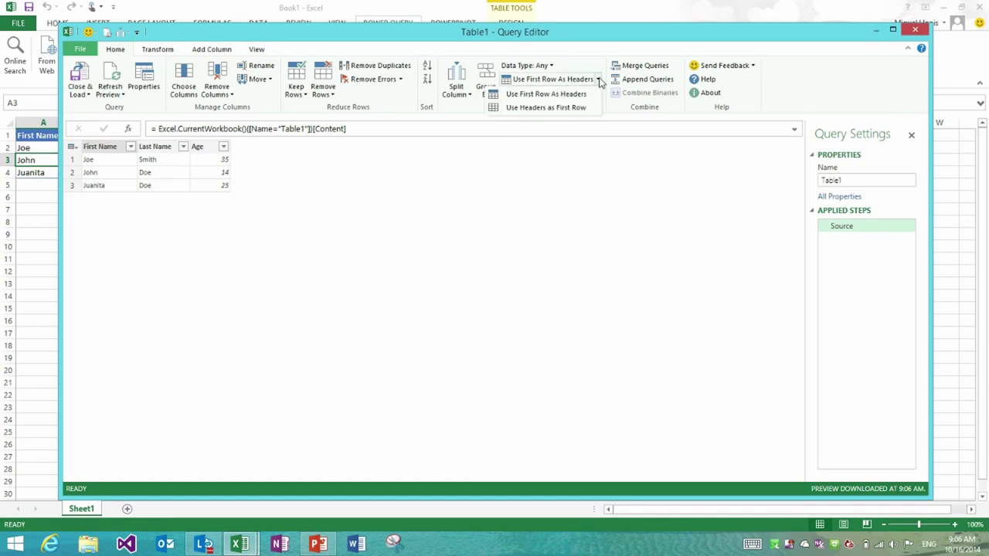
pyautogui.click(572, 108)
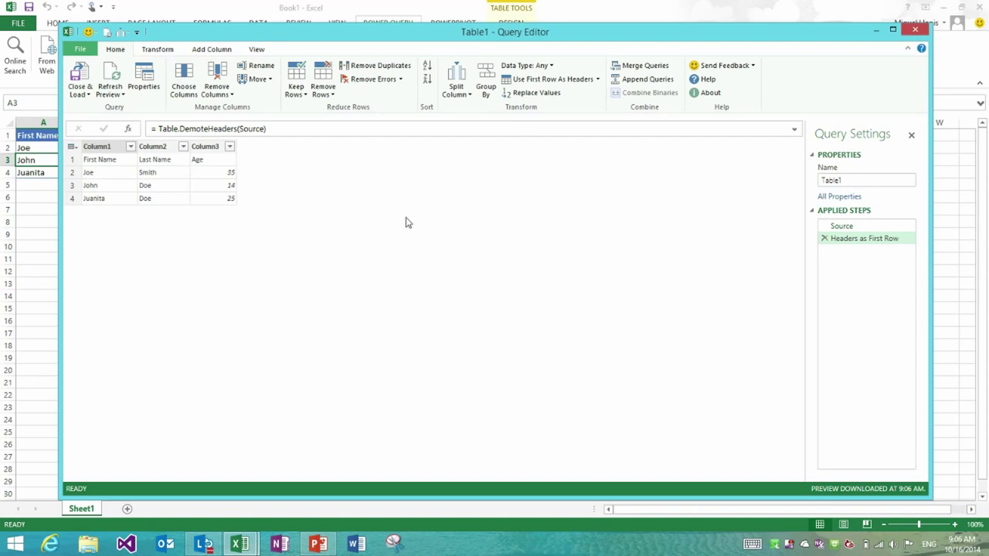
pyautogui.click(576, 82)
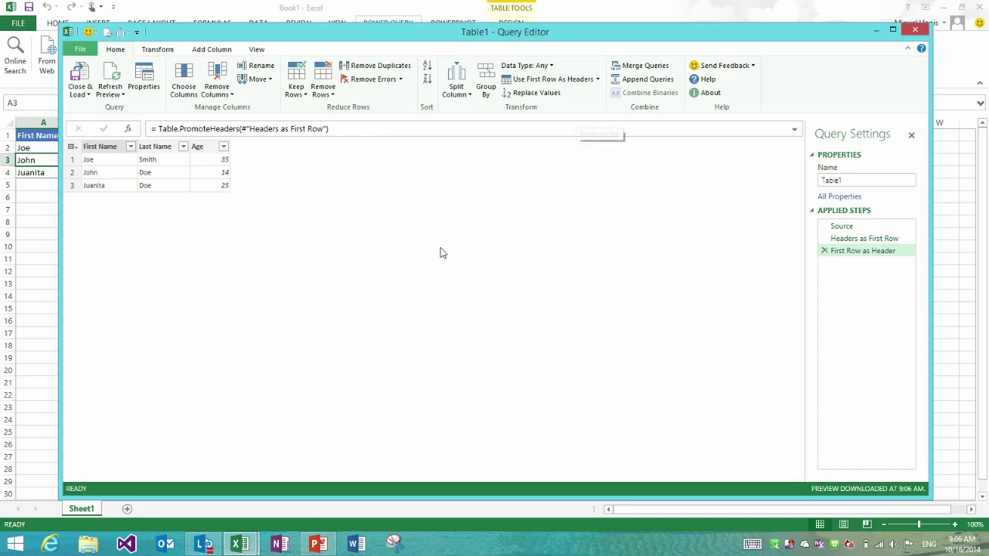
pyautogui.click(824, 250)
pyautogui.click(823, 239)
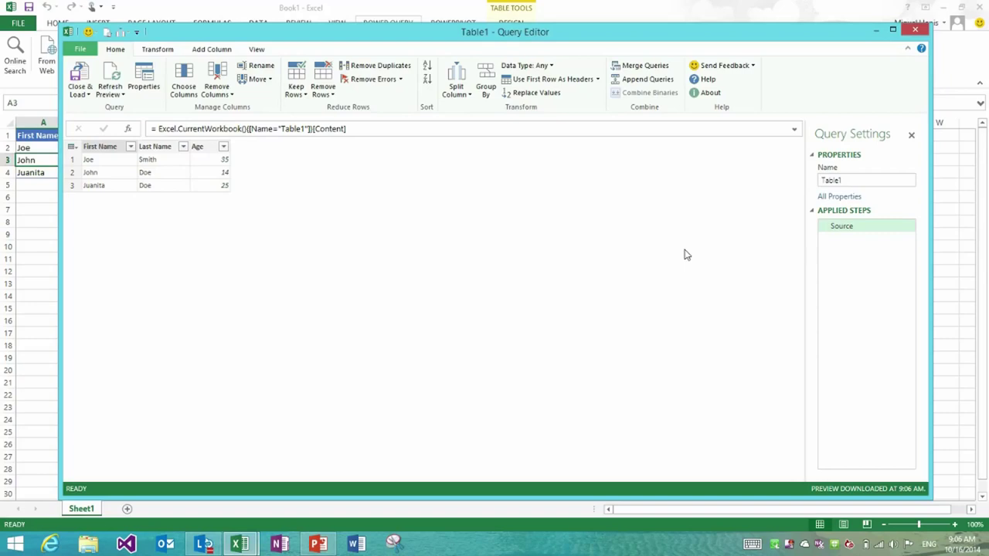
pyautogui.hotkey('alt', 'Tab')
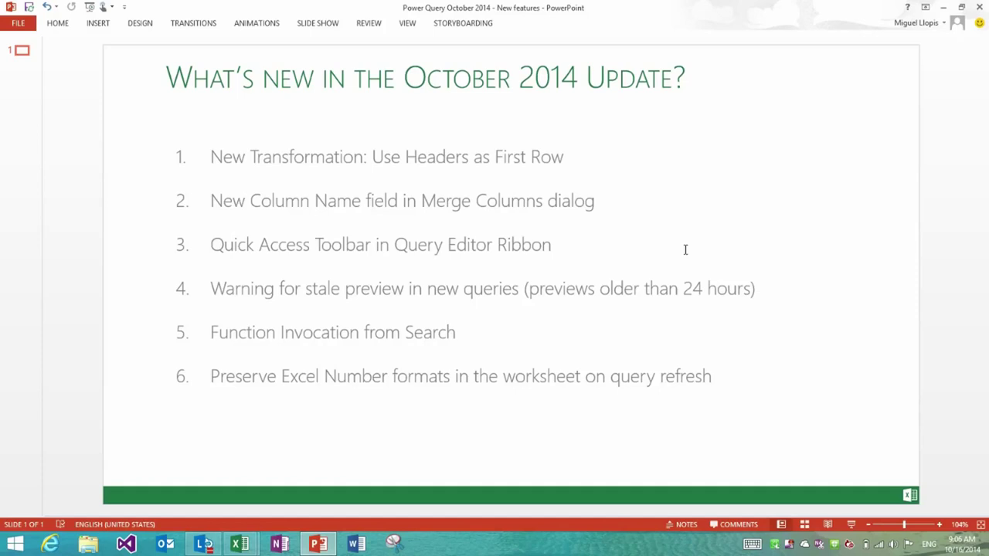
pyautogui.hotkey('alt', 'Tab')
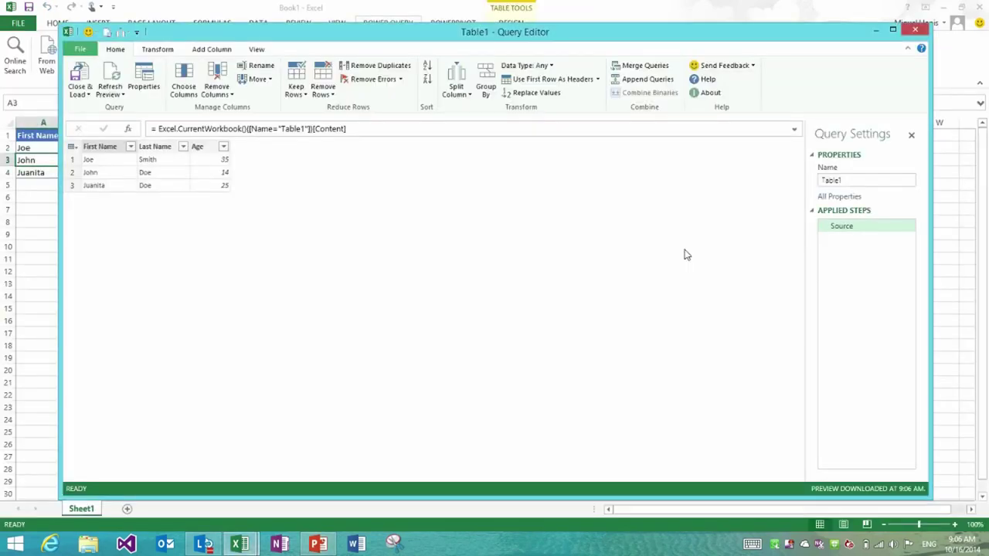
# Merge First Name and Last Name with a space separator into 'Full Name', then switch to PowerPoint
pyautogui.click(105, 148)
pyautogui.keyDown('ctrl'); pyautogui.click(158, 148); pyautogui.keyUp('ctrl')
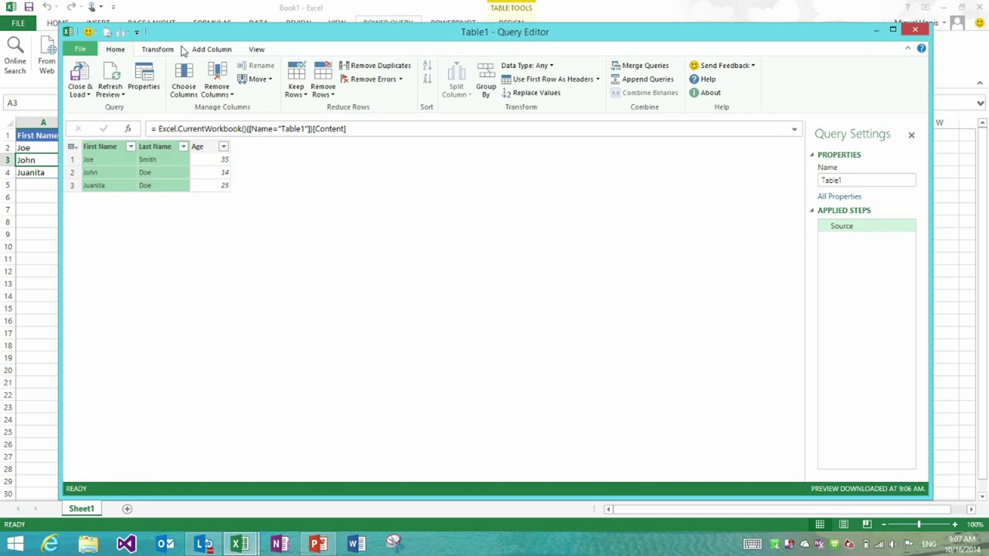
pyautogui.click(206, 50)
pyautogui.click(172, 49)
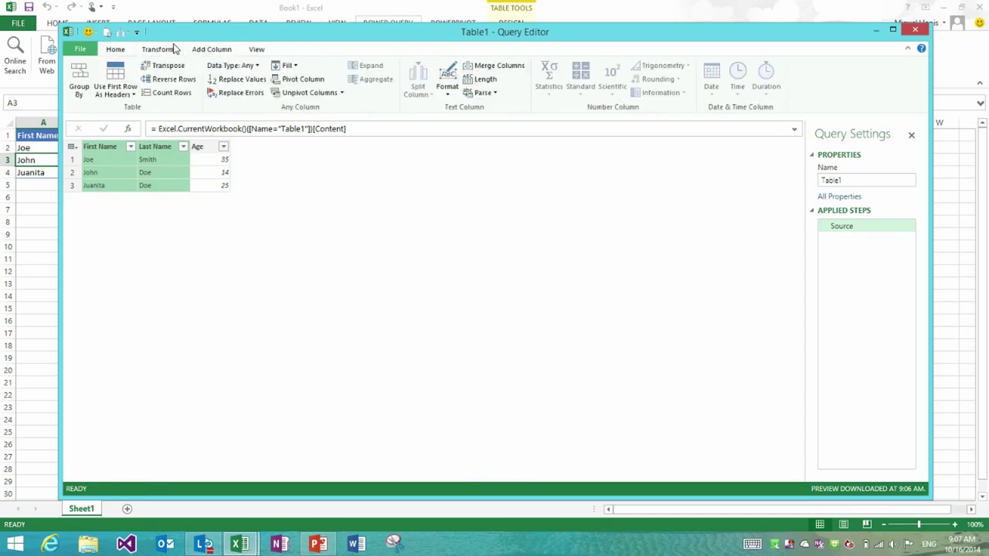
pyautogui.click(505, 67)
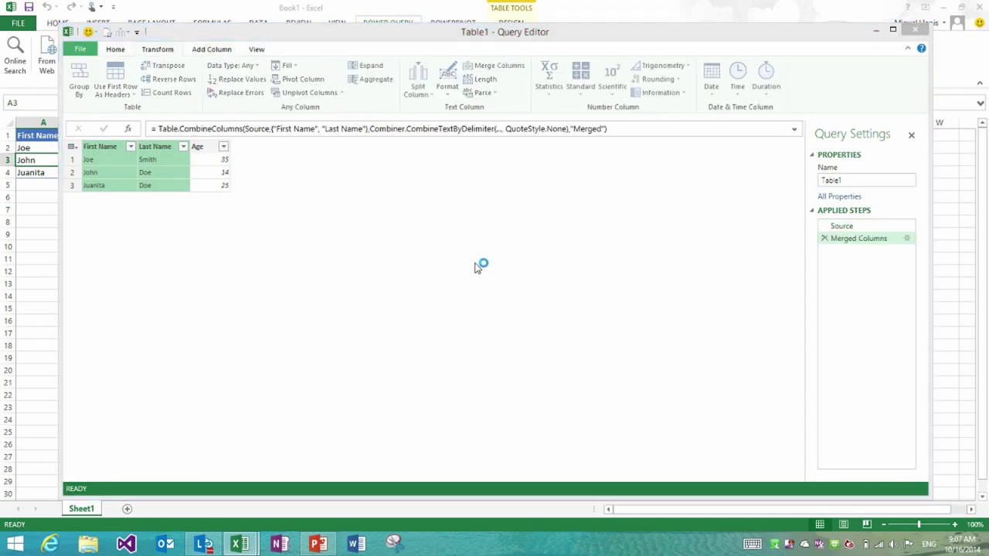
pyautogui.click(433, 261)
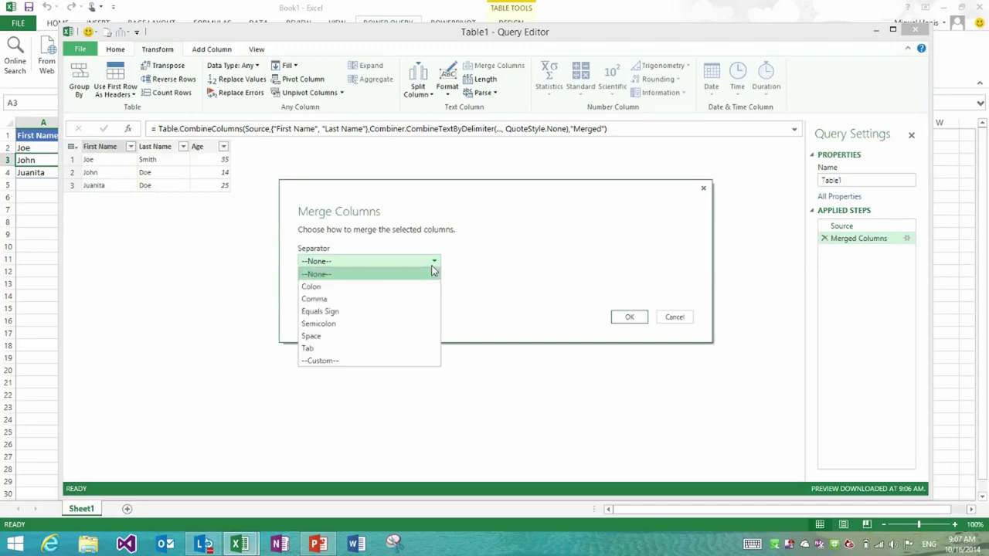
pyautogui.click(350, 336)
pyautogui.moveTo(349, 288); pyautogui.dragTo(286, 295)
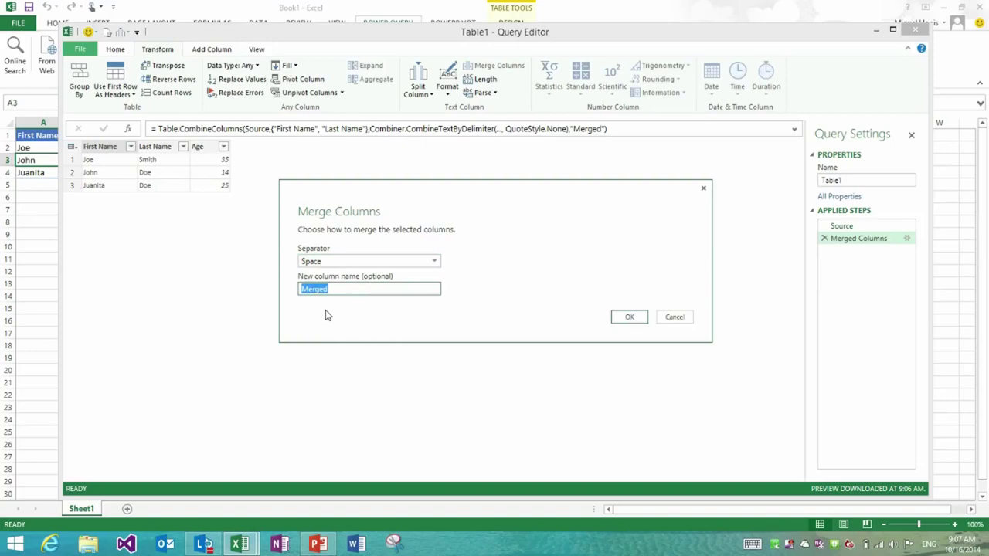
pyautogui.write('Full Name')
pyautogui.click(636, 318)
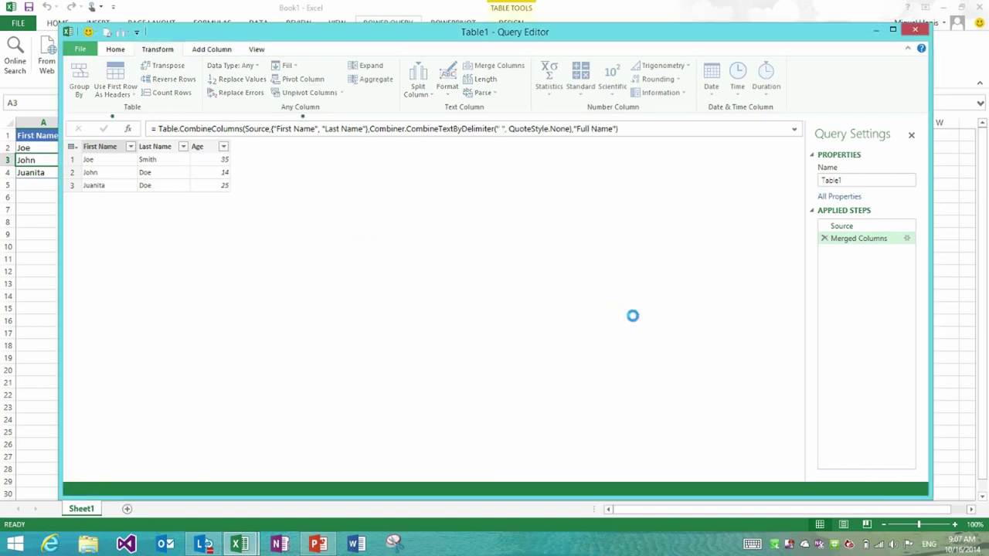
pyautogui.click(116, 158)
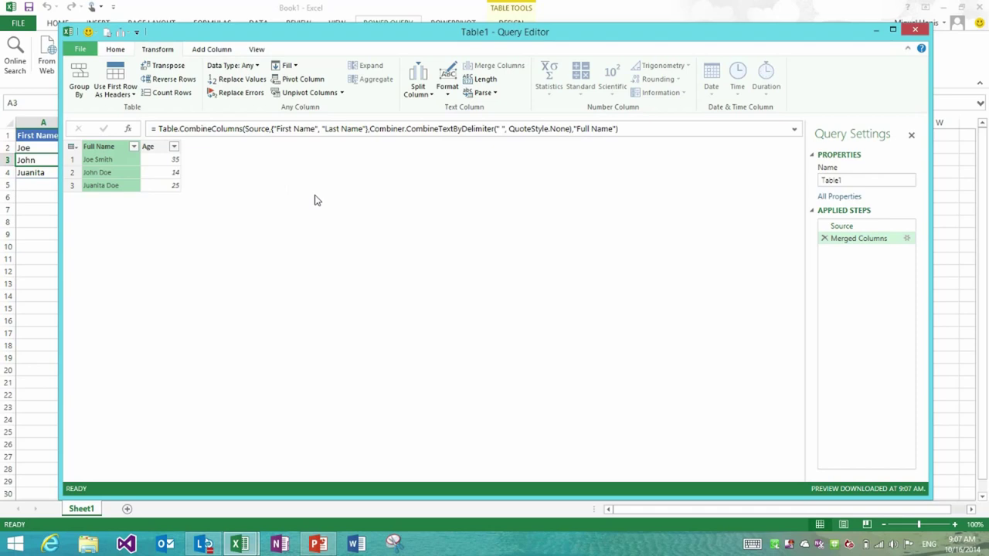
pyautogui.hotkey('alt', 'Tab')
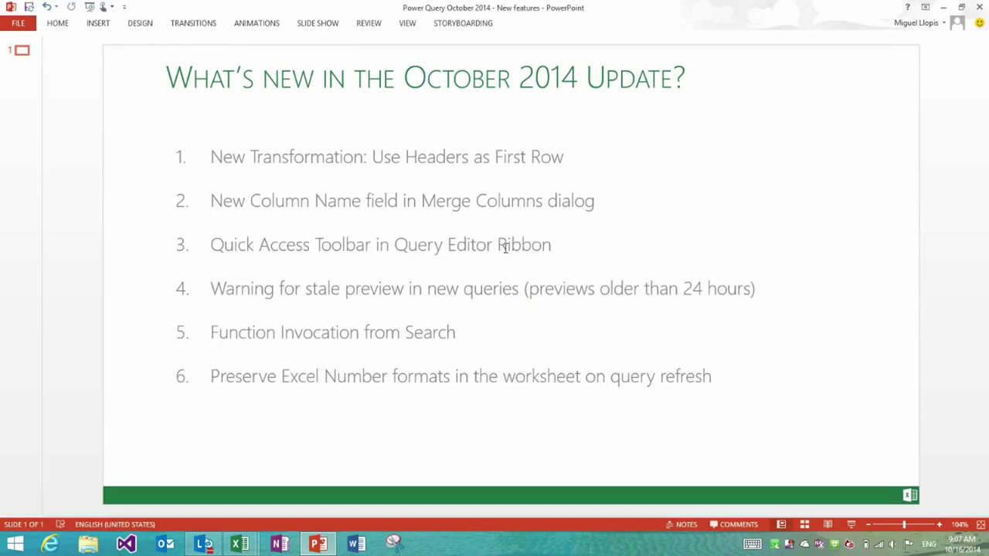
pyautogui.hotkey('alt', 'Tab')
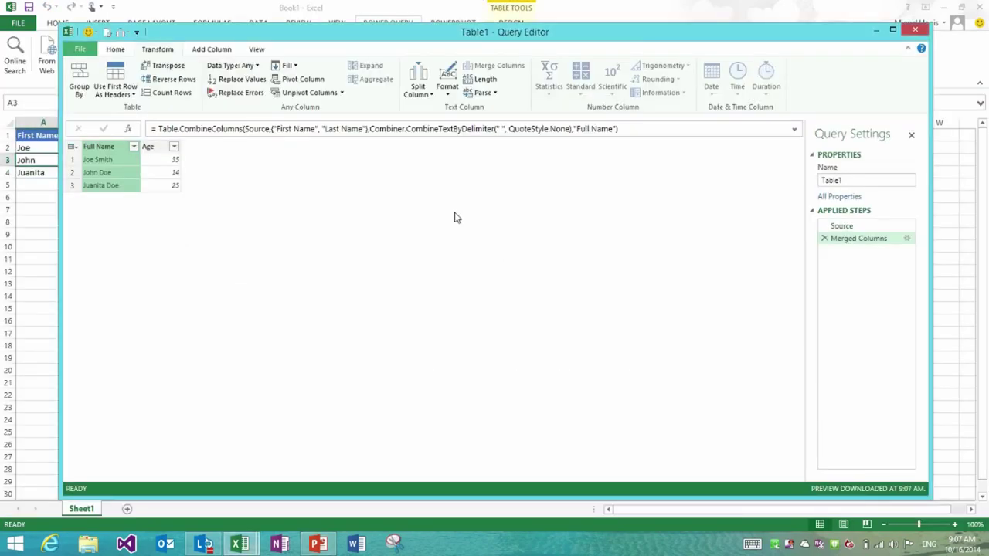
# Remove two commands from the Quick Access Toolbar
pyautogui.rightClick(124, 39)
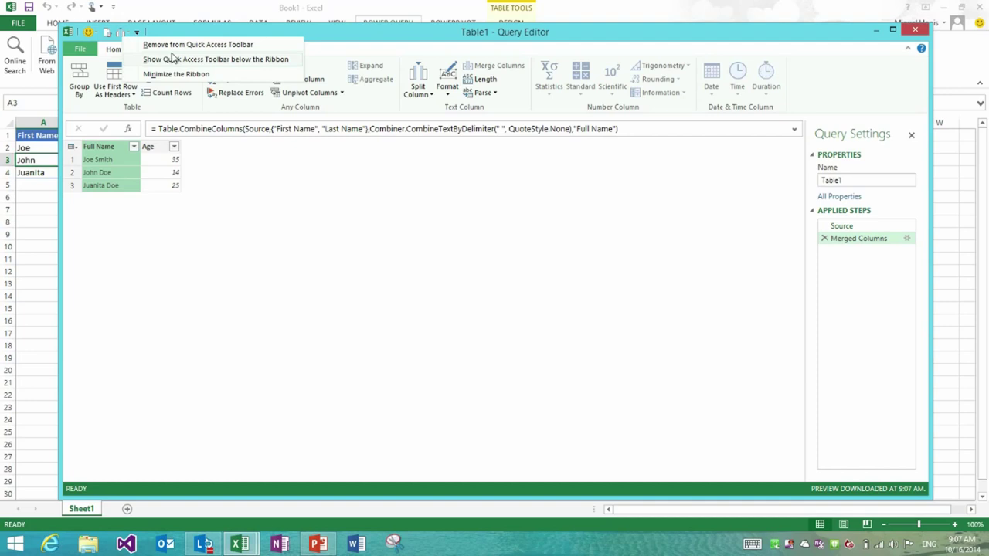
pyautogui.click(175, 45)
pyautogui.rightClick(116, 34)
pyautogui.click(125, 40)
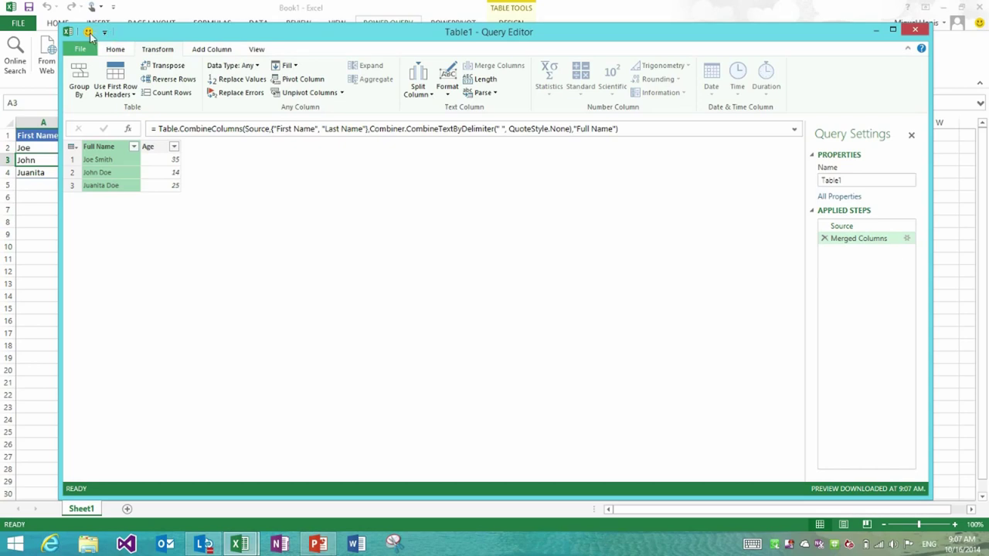
# Check the send-feedback menu, browse the Home and Transform commands, and show the View options
pyautogui.click(89, 33)
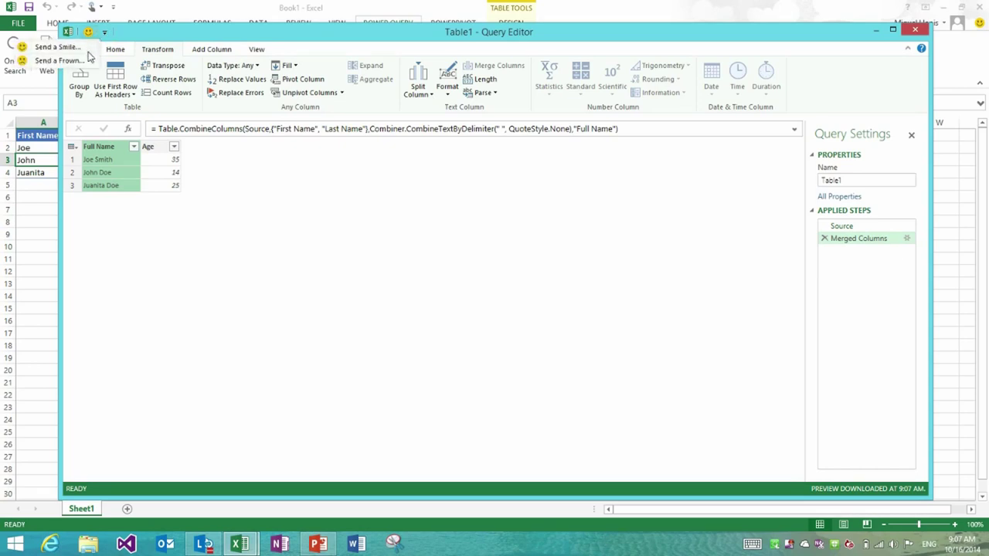
pyautogui.click(136, 39)
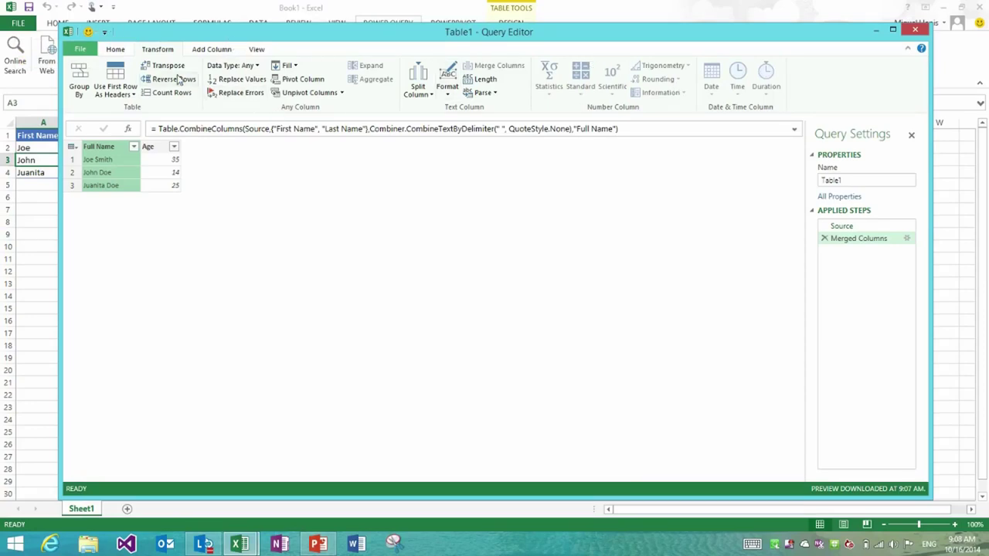
pyautogui.click(115, 49)
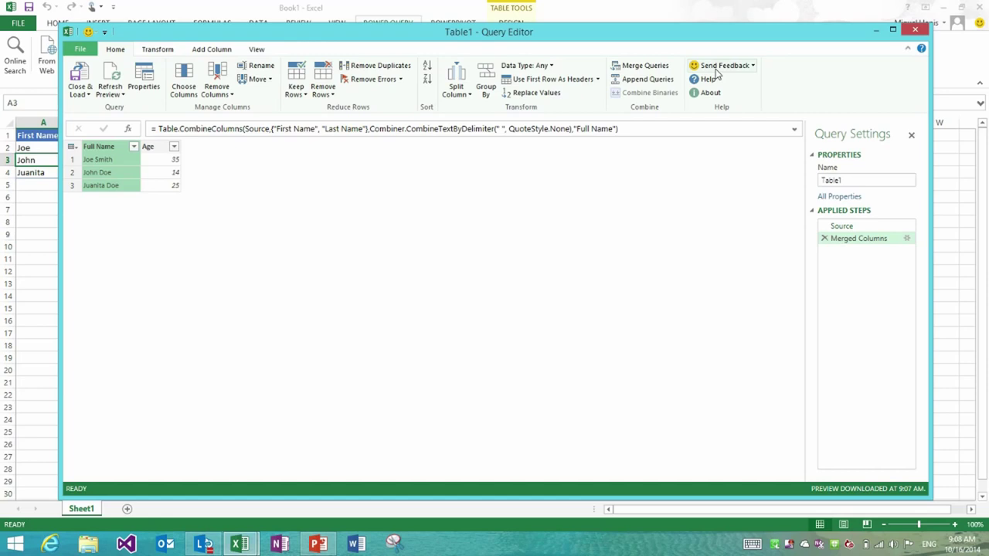
pyautogui.click(173, 53)
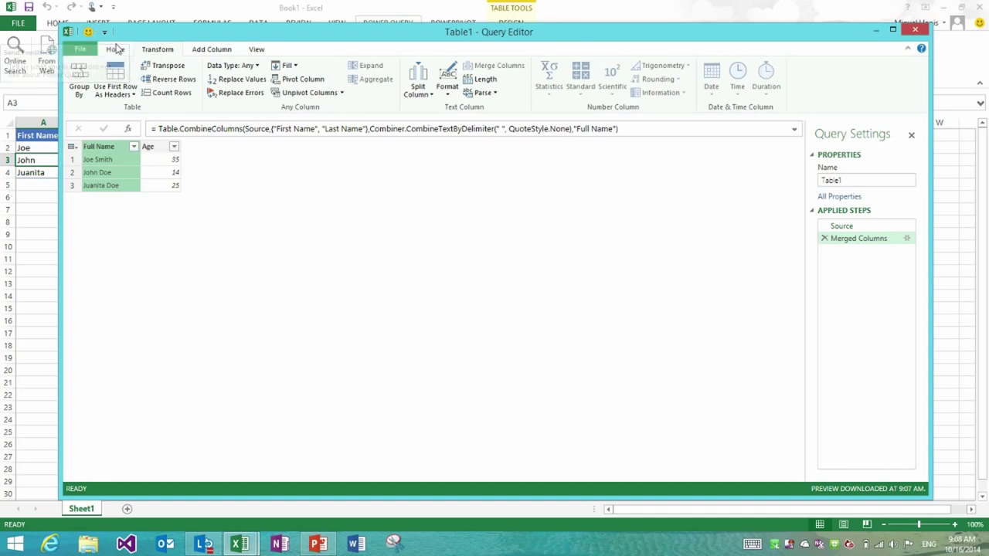
pyautogui.click(94, 37)
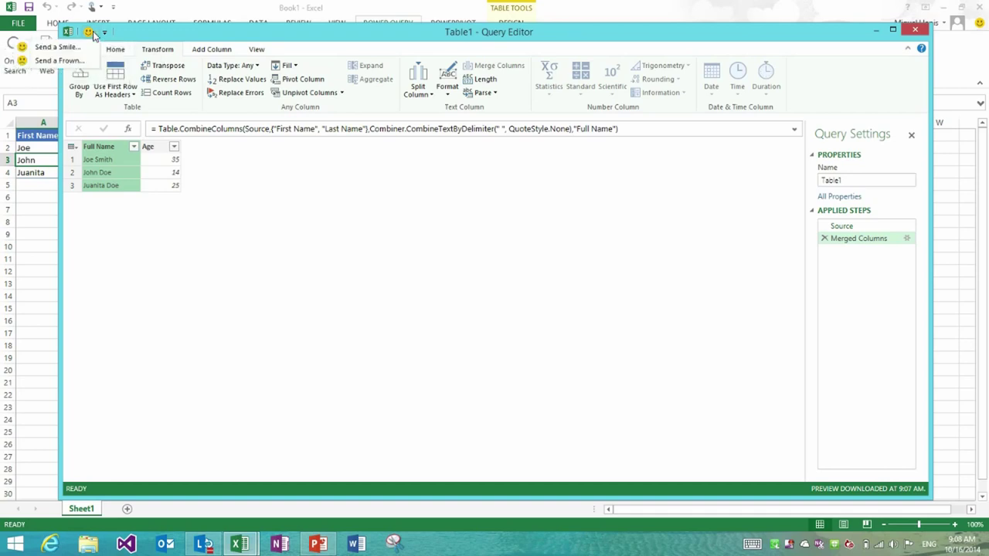
pyautogui.click(151, 38)
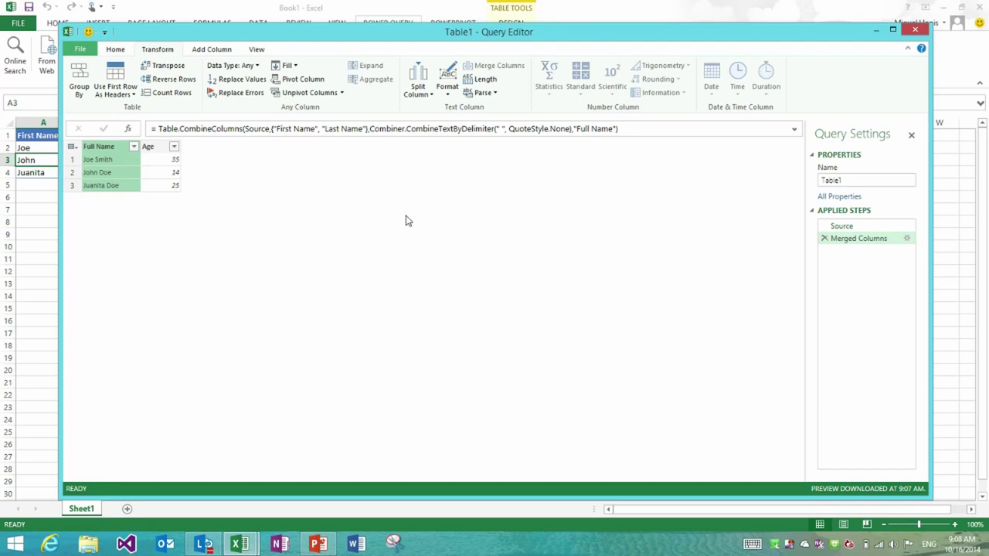
pyautogui.click(256, 49)
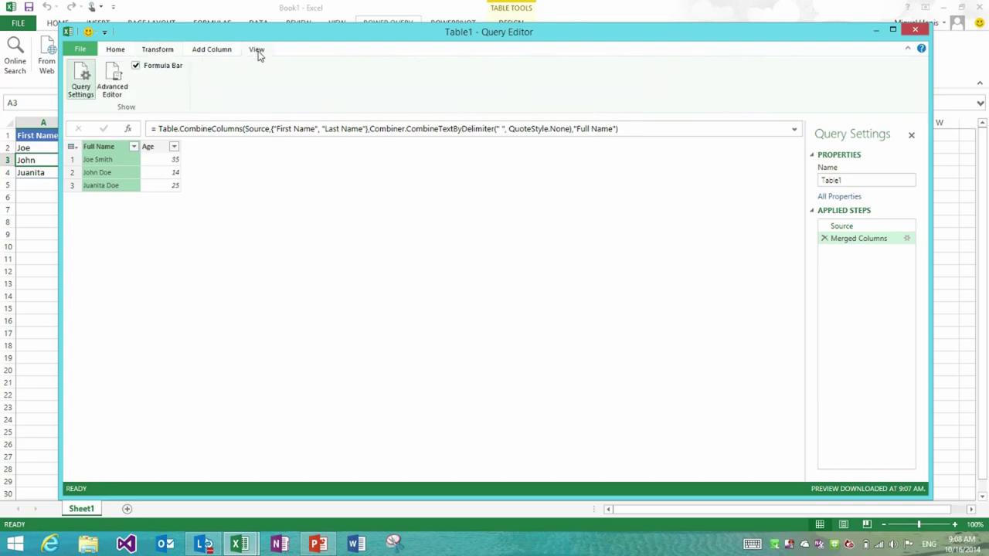
# Pin Advanced Editor to the Quick Access Toolbar and test it, closing the query code unchanged
pyautogui.rightClick(121, 78)
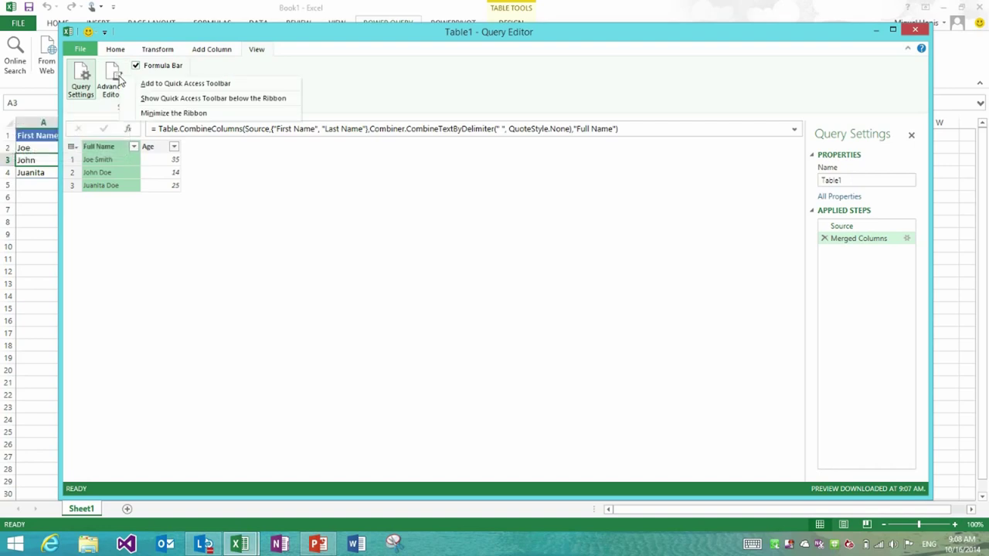
pyautogui.click(158, 85)
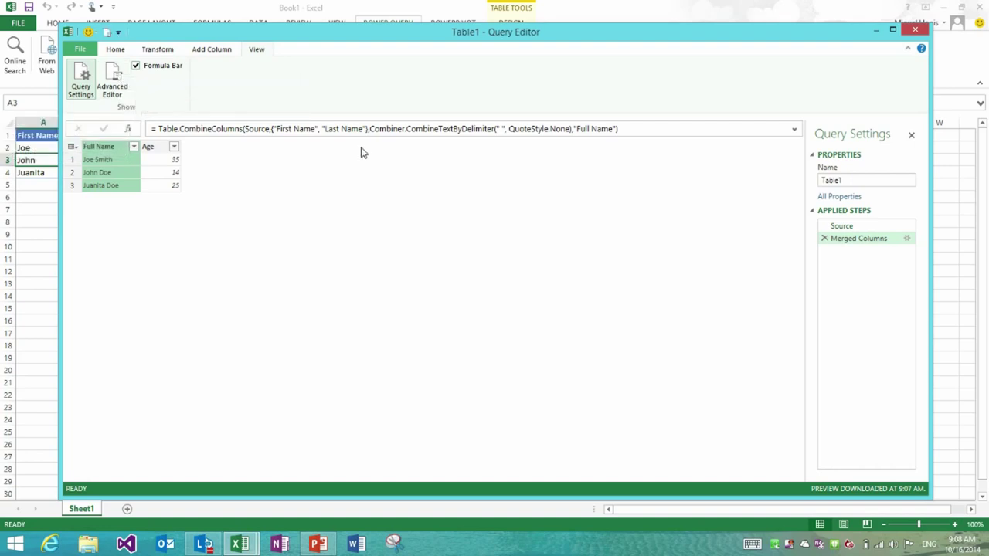
pyautogui.click(129, 51)
pyautogui.click(159, 49)
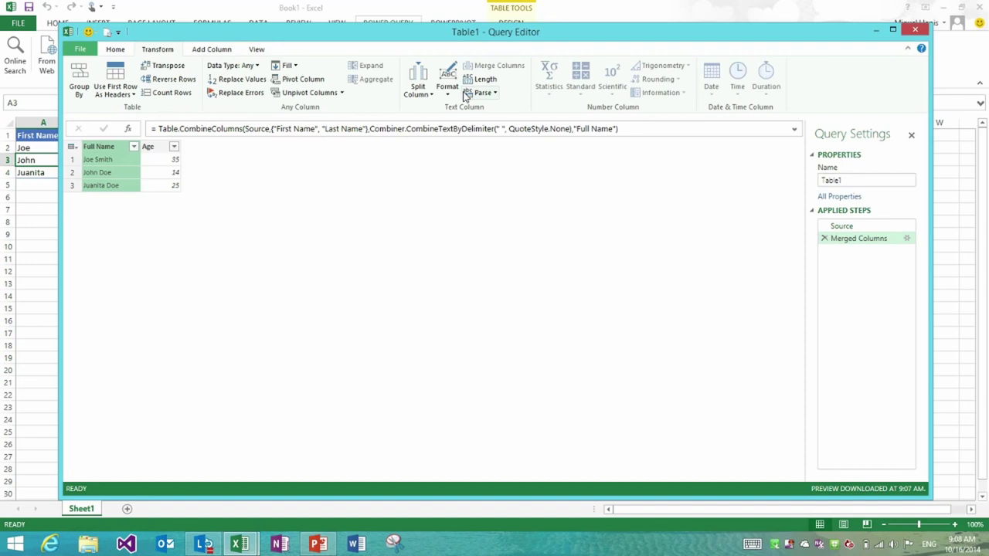
pyautogui.click(109, 33)
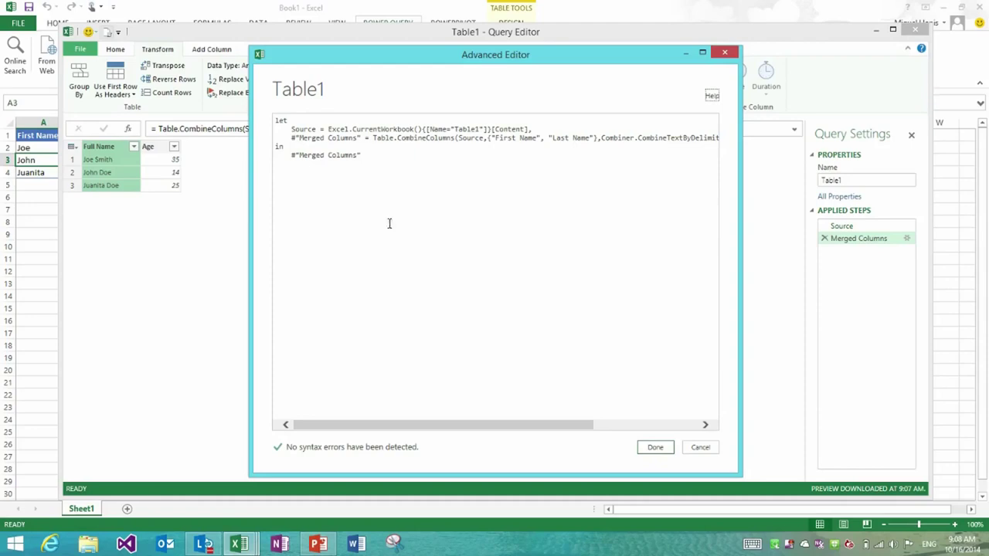
pyautogui.click(725, 52)
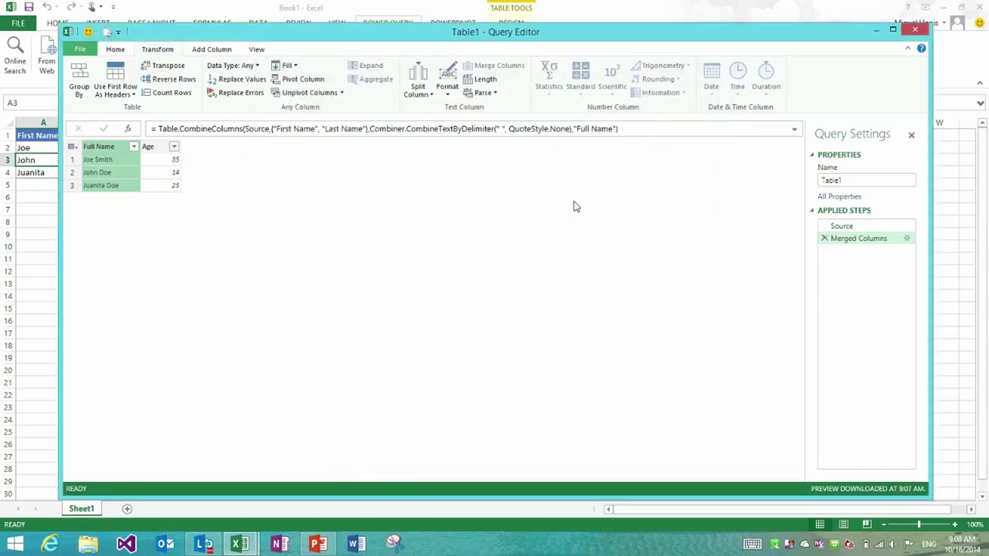
# Pin Split Column to the Quick Access Toolbar and test it, cancelling the split by number of characters
pyautogui.rightClick(421, 76)
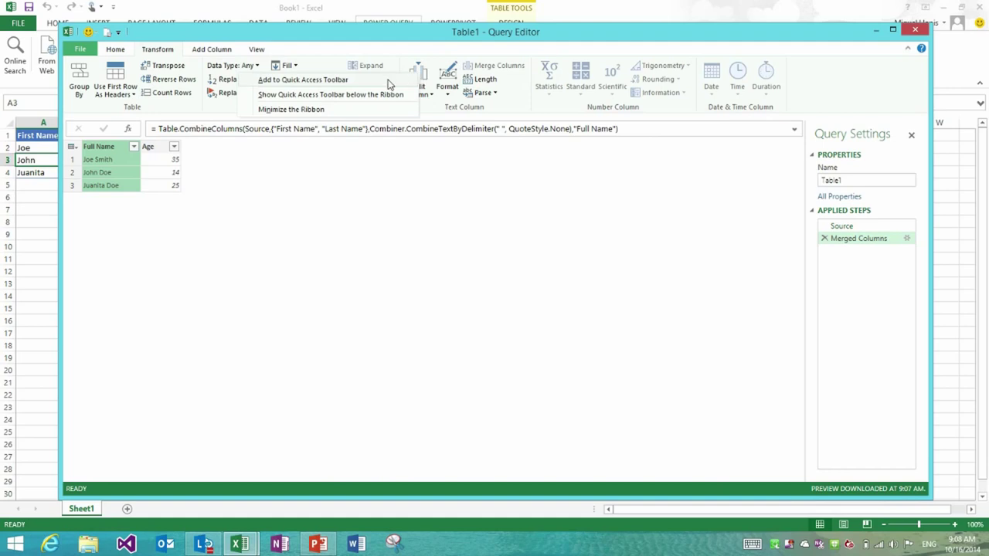
pyautogui.click(388, 82)
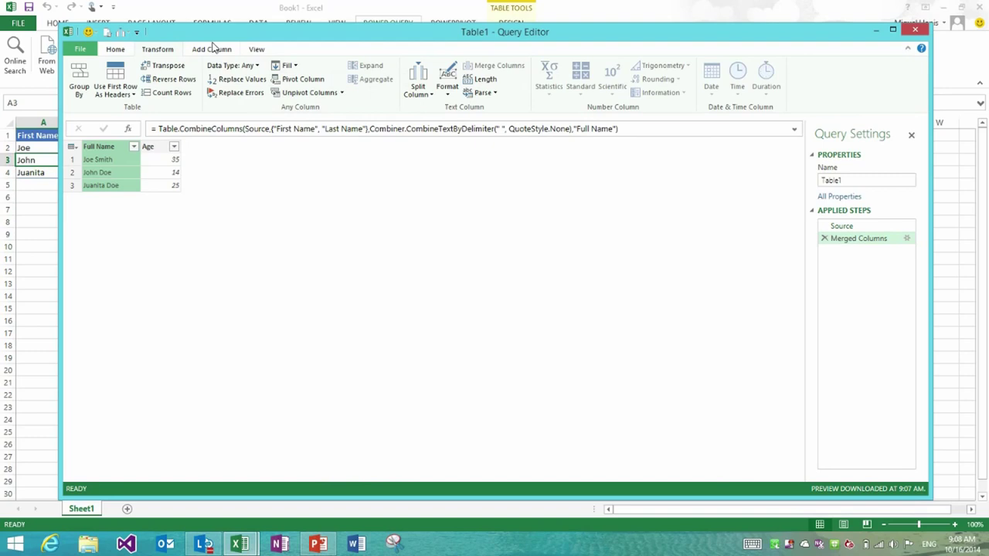
pyautogui.click(214, 49)
pyautogui.click(128, 34)
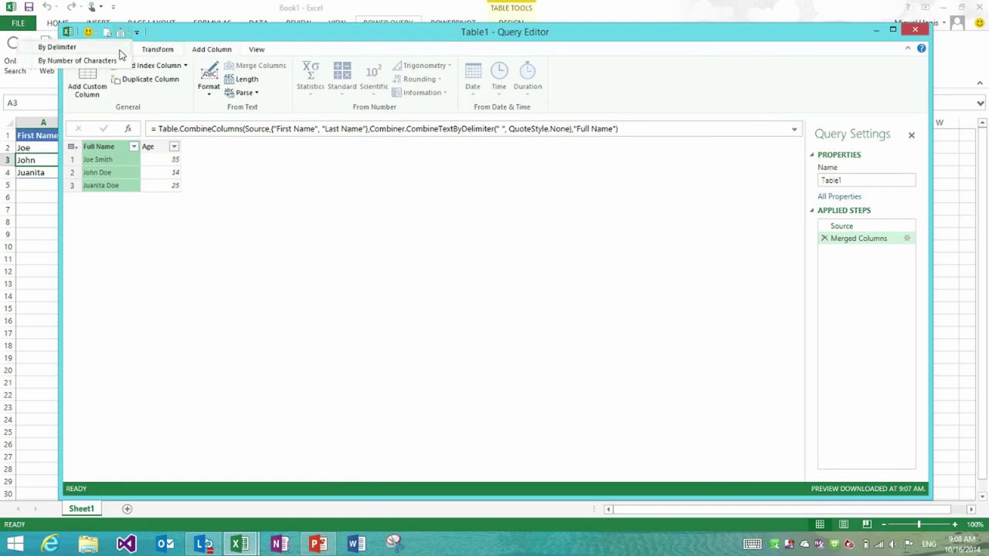
pyautogui.click(118, 62)
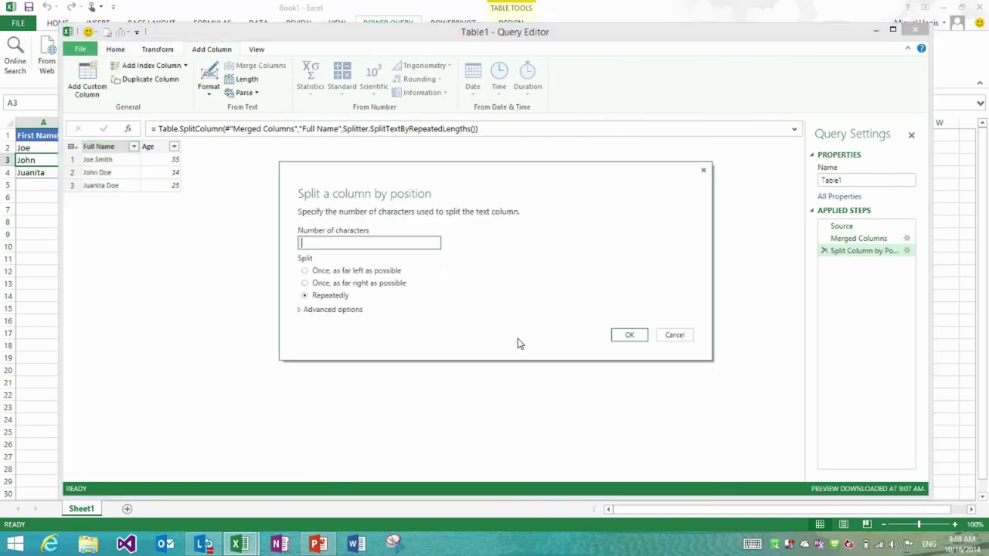
pyautogui.click(674, 336)
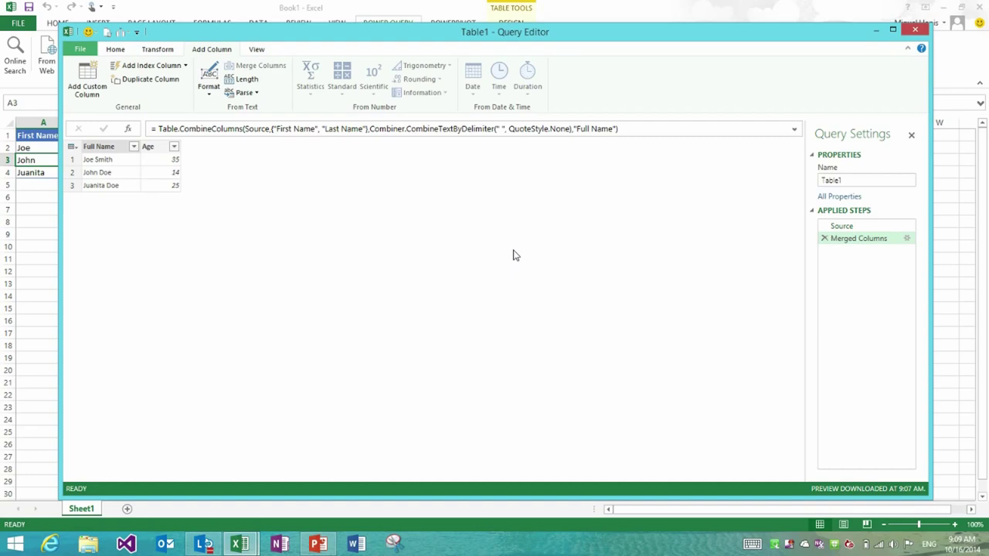
# Show the Home commands and bring PowerPoint's October 2014 features slide to the front
pyautogui.hotkey('alt', 'Tab')
pyautogui.click(123, 50)
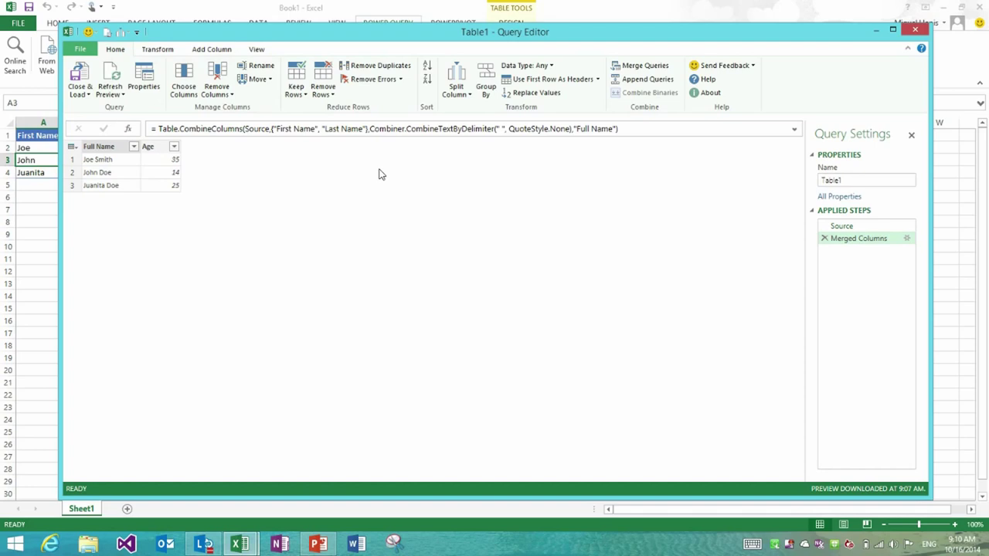
pyautogui.hotkey('alt', 'Tab')
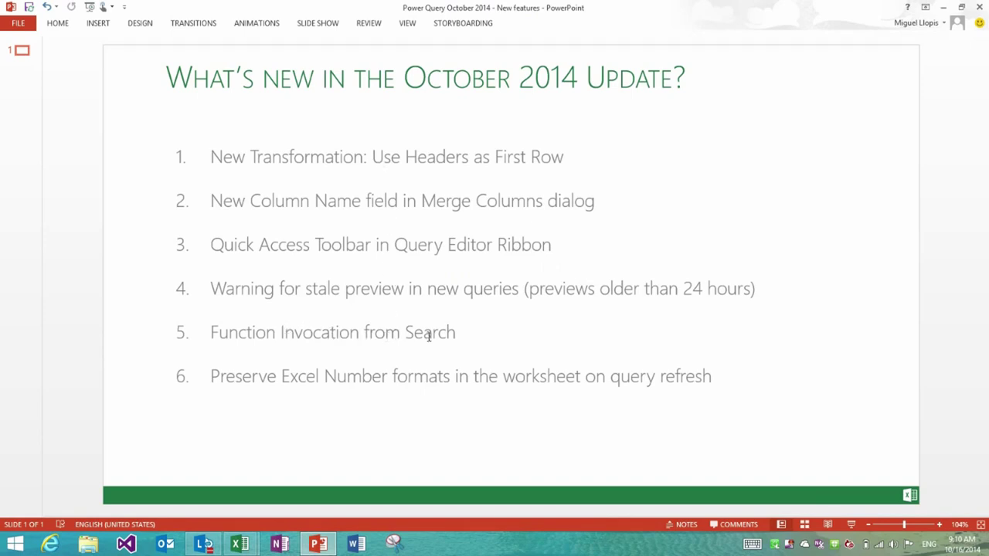
# Return from the PowerPoint slide to the Excel Query Editor showing Table1
pyautogui.hotkey('alt', 'Tab')
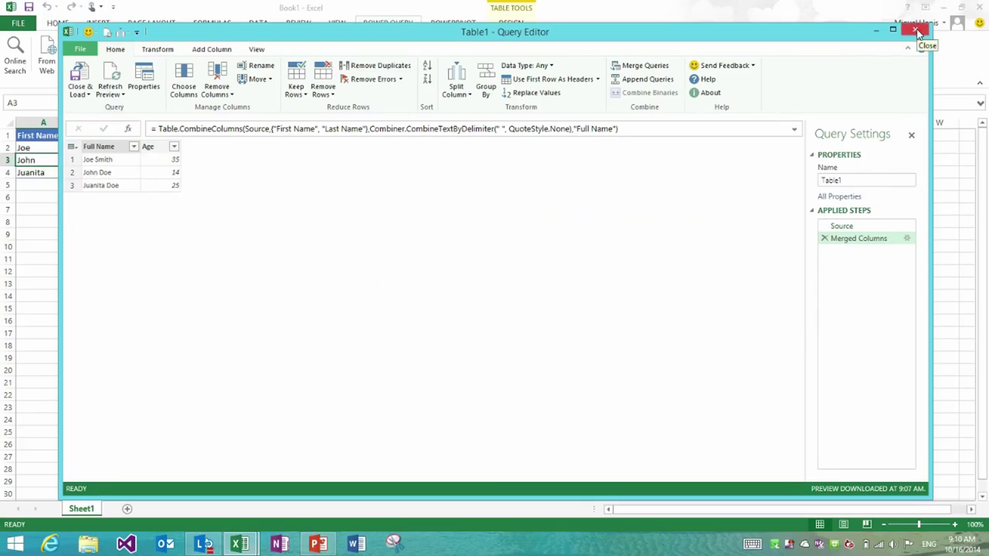
# Discard the Table1 changes and open Customers from montegoref6's M_Northwind_ODataWeb as a new query
pyautogui.click(917, 31)
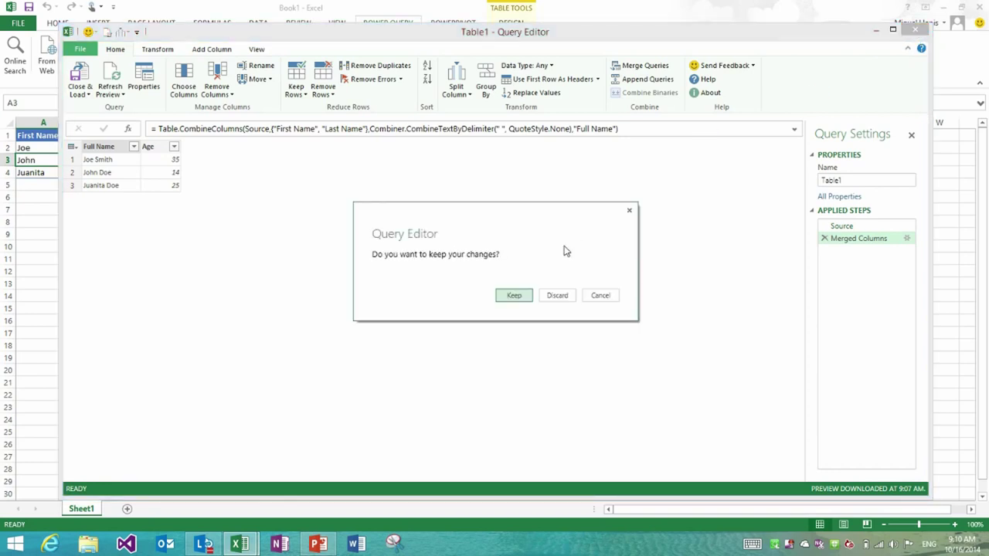
pyautogui.click(555, 297)
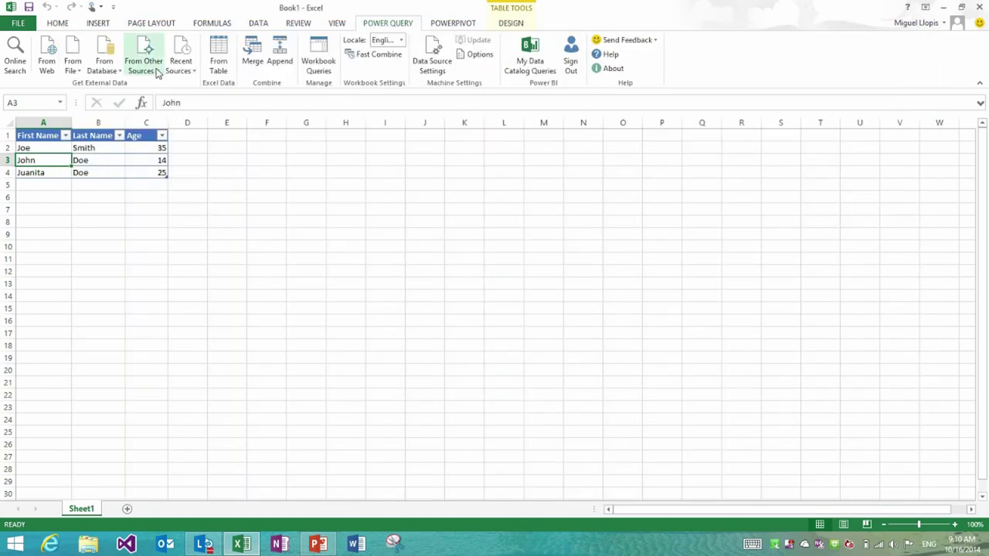
pyautogui.click(181, 63)
pyautogui.click(239, 139)
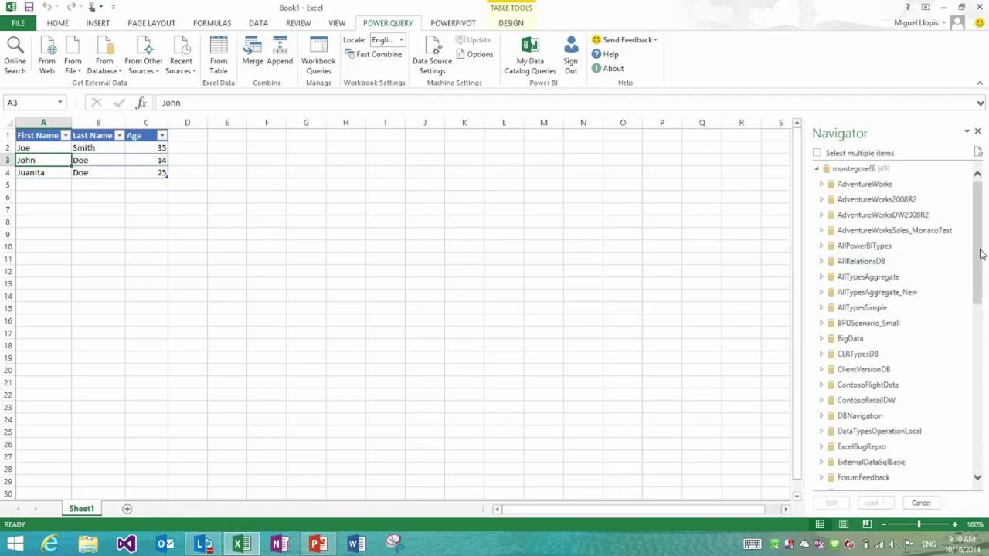
pyautogui.moveTo(978, 254); pyautogui.dragTo(987, 362)
pyautogui.click(821, 243)
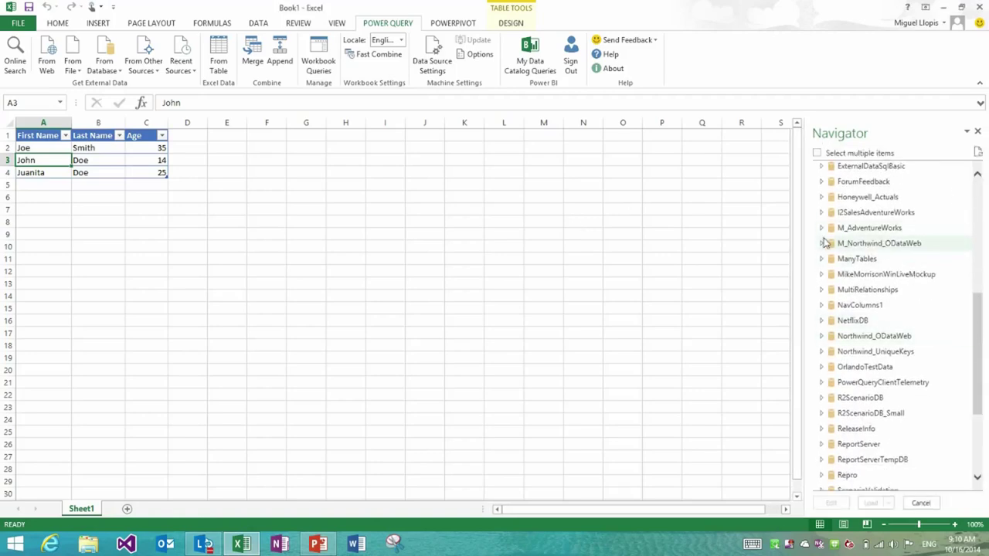
pyautogui.moveTo(979, 287); pyautogui.dragTo(979, 351)
pyautogui.click(881, 243)
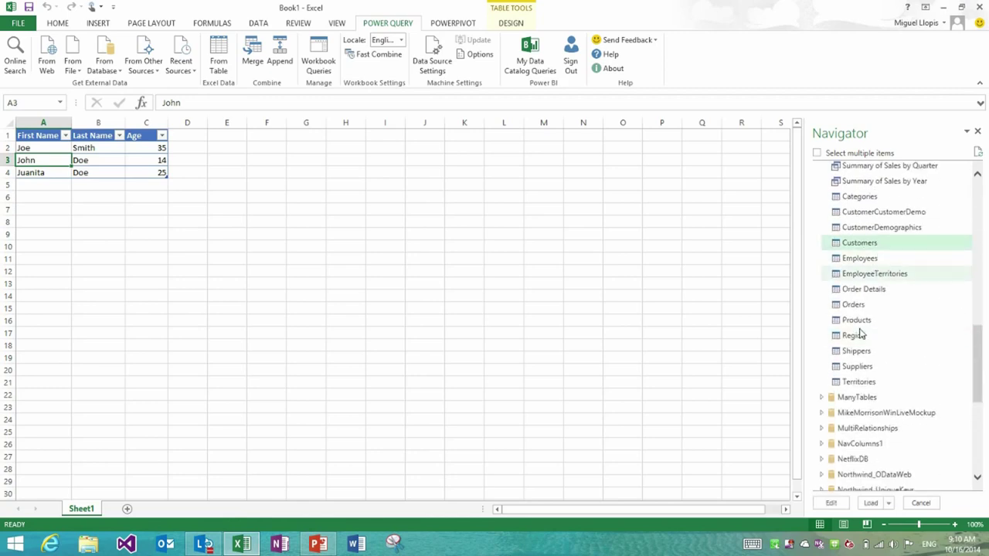
pyautogui.click(832, 503)
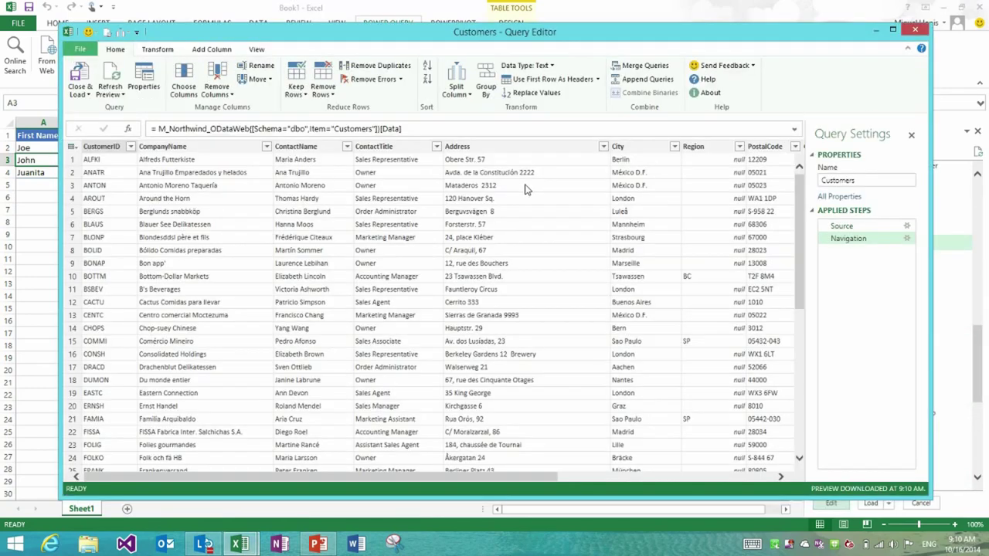
# Filter the Country column to keep only Brazil
pyautogui.moveTo(402, 475); pyautogui.dragTo(615, 502)
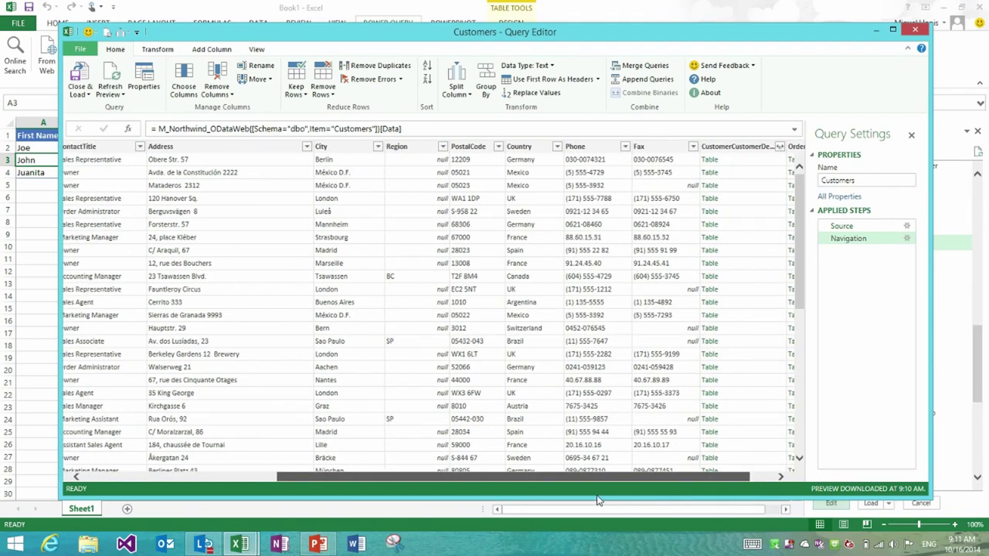
pyautogui.click(560, 148)
pyautogui.click(559, 147)
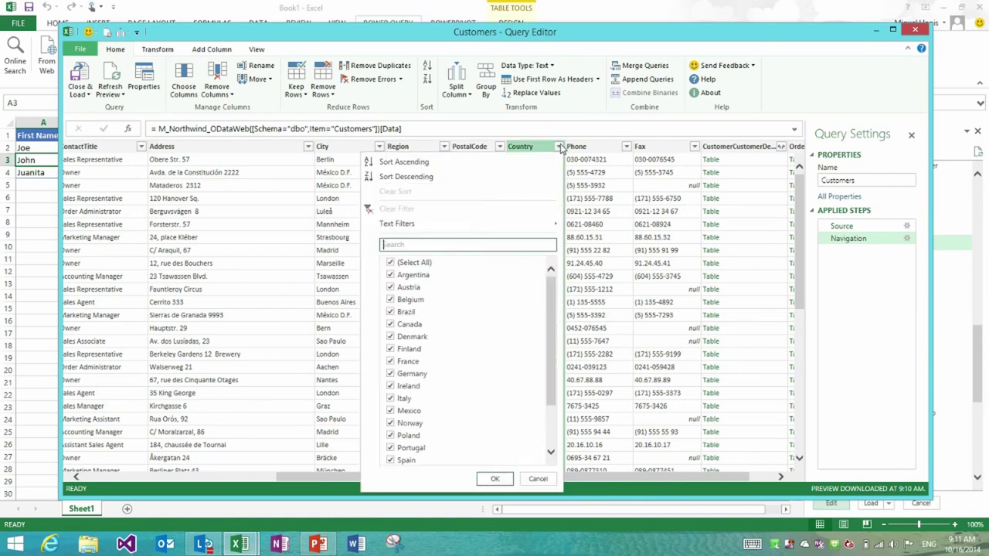
pyautogui.click(391, 263)
pyautogui.click(390, 312)
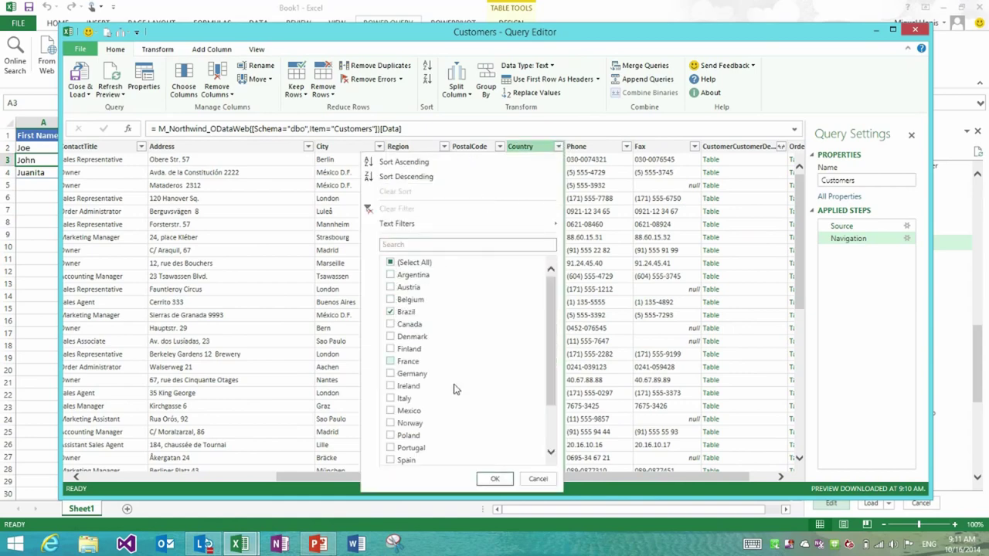
pyautogui.click(494, 478)
pyautogui.moveTo(530, 484); pyautogui.dragTo(582, 435)
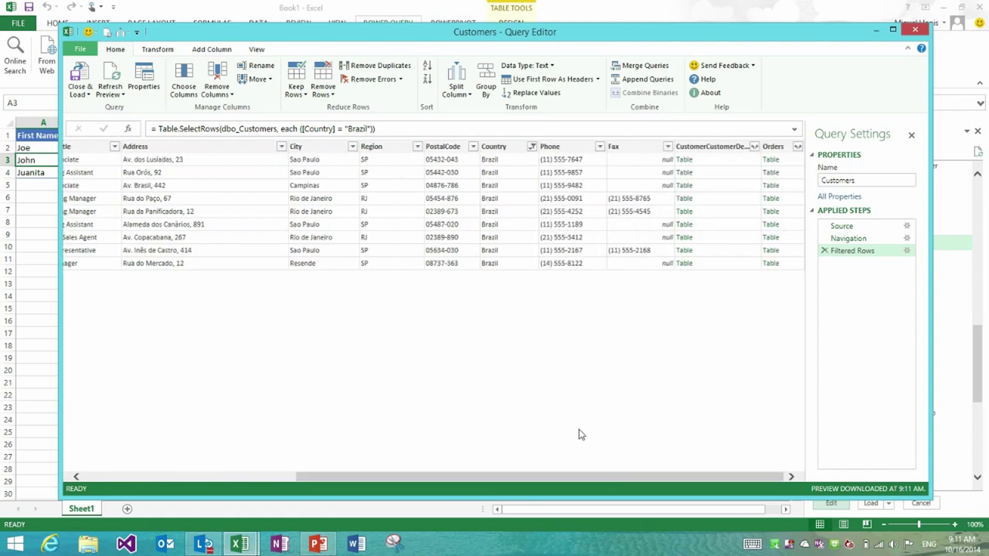
# Remove the CustomerCustomerDemo column
pyautogui.click(737, 147)
pyautogui.keyDown('ctrl'); pyautogui.click(771, 147); pyautogui.keyUp('ctrl')
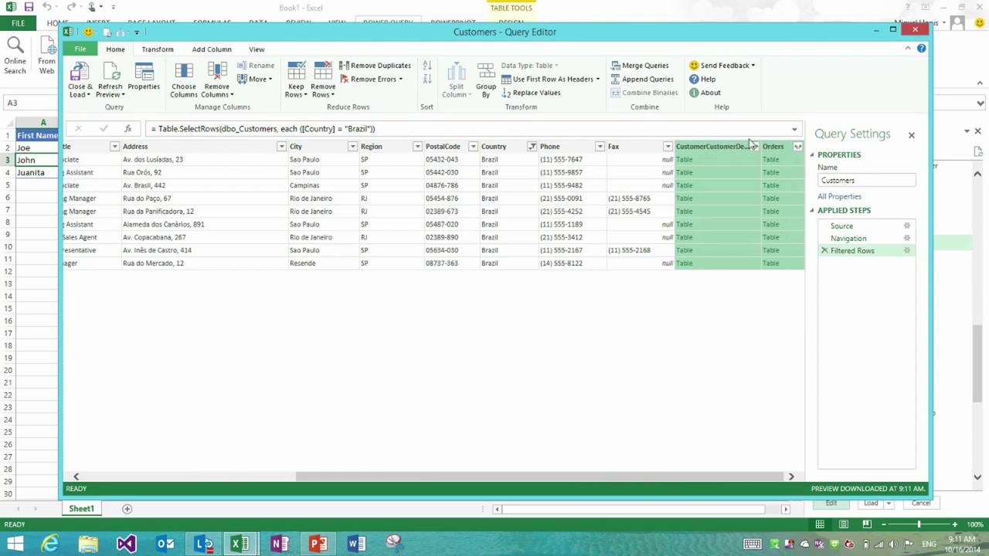
pyautogui.click(726, 149)
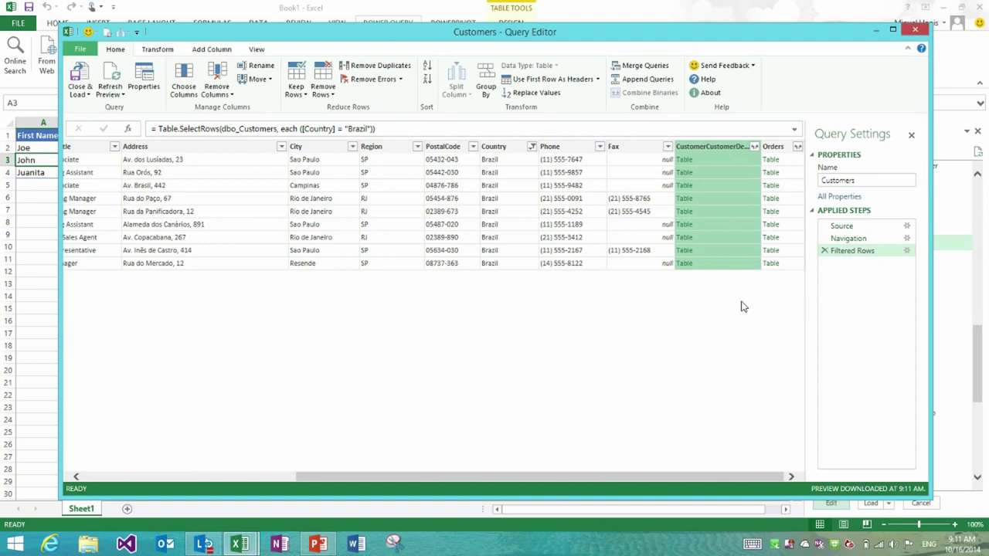
pyautogui.press('Delete')
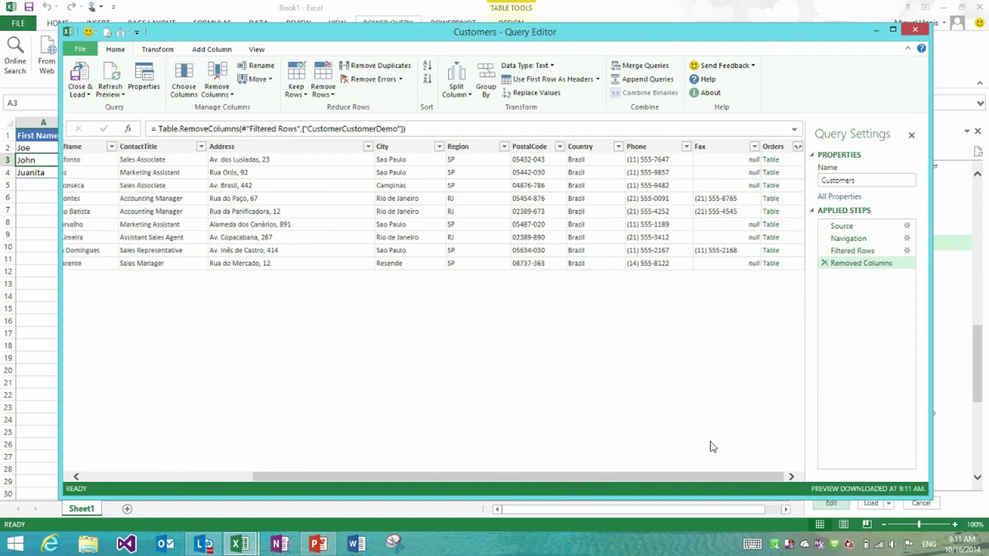
# Aggregate the Orders column into a Count (All) of OrderID
pyautogui.click(775, 146)
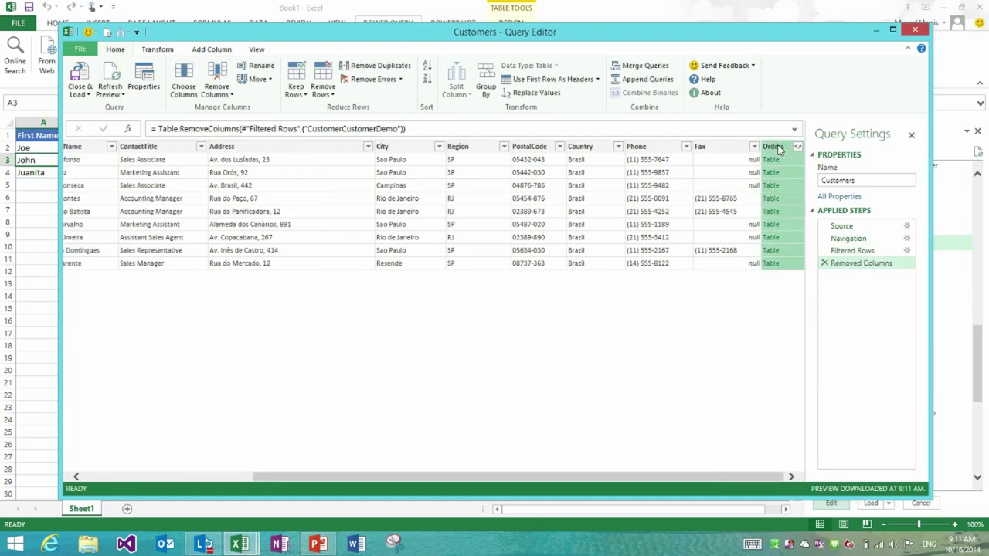
pyautogui.click(798, 147)
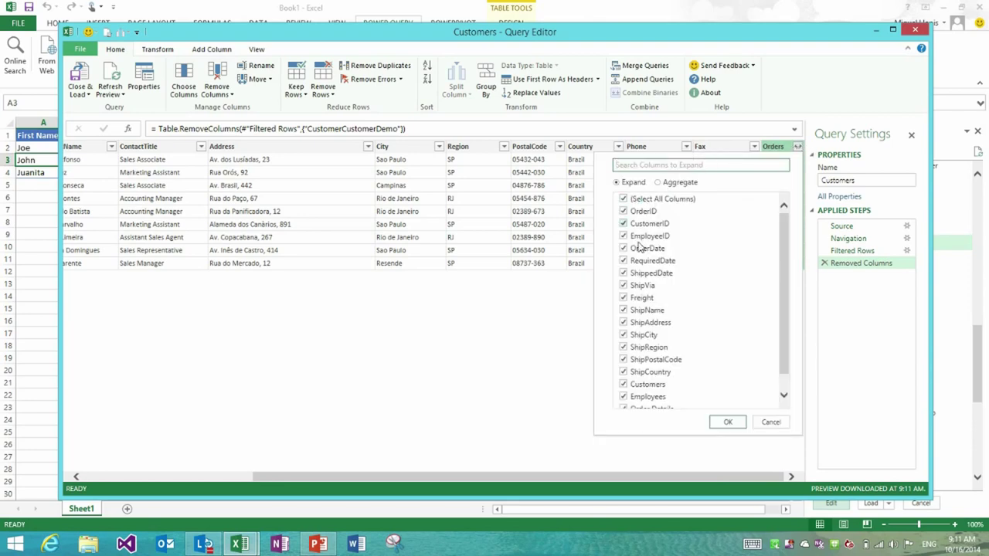
pyautogui.click(661, 185)
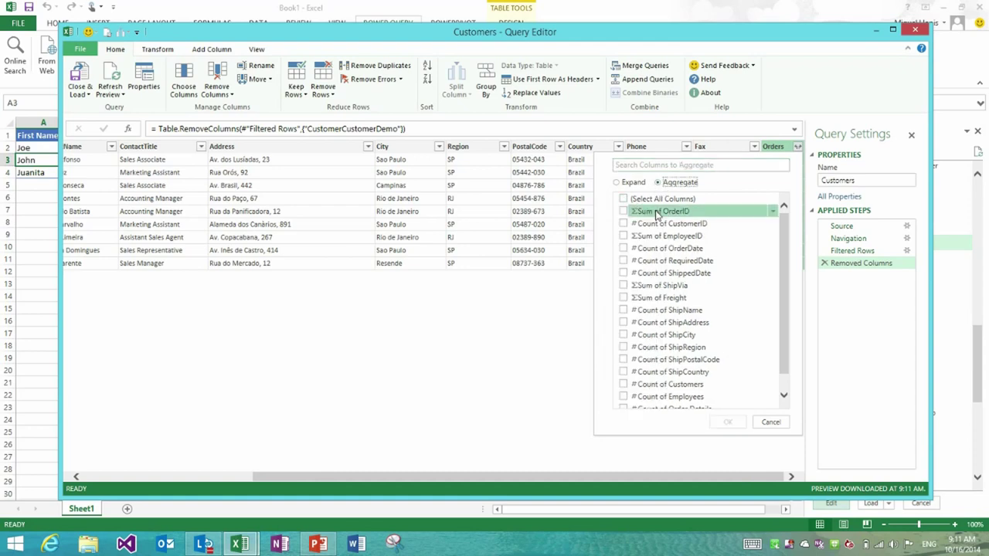
pyautogui.click(772, 212)
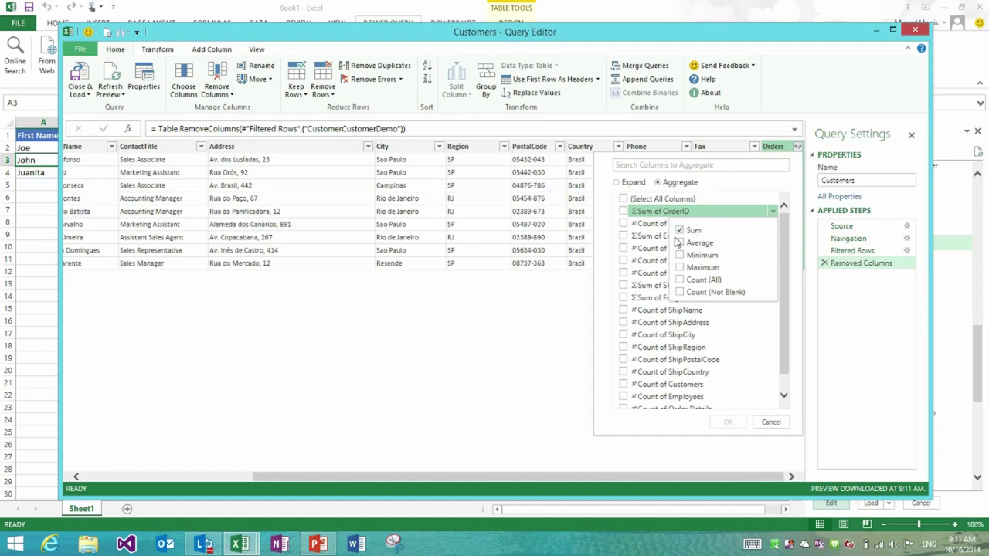
pyautogui.click(680, 280)
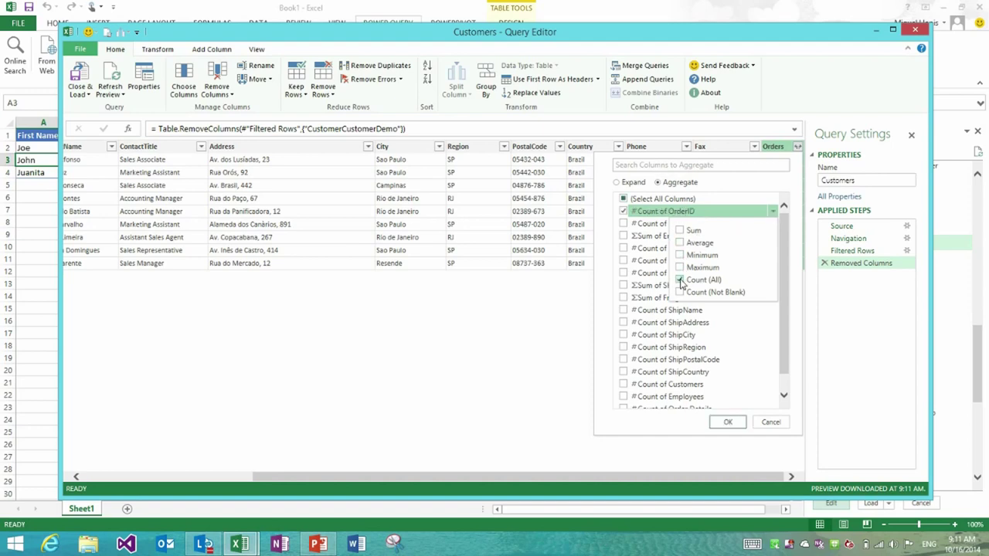
pyautogui.click(728, 422)
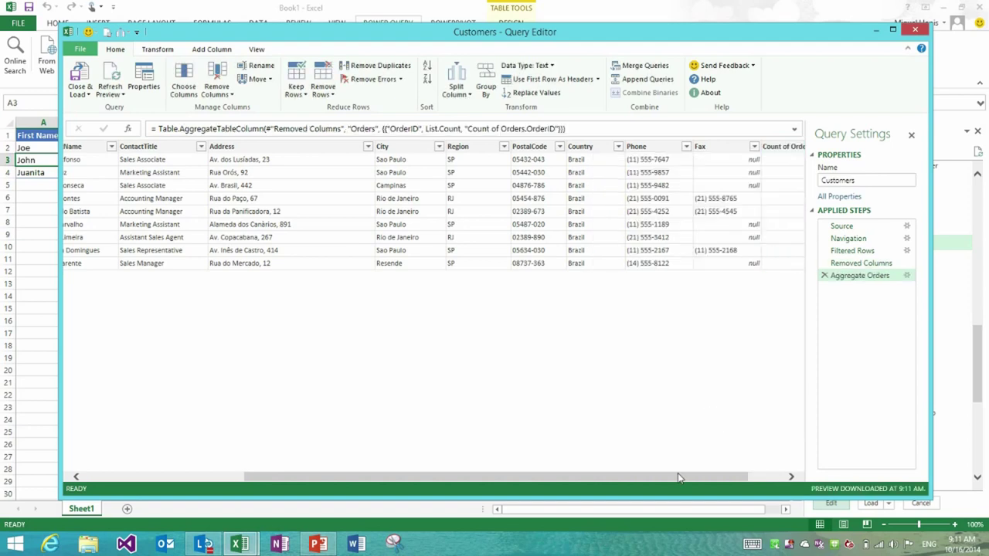
pyautogui.moveTo(680, 477); pyautogui.dragTo(715, 476)
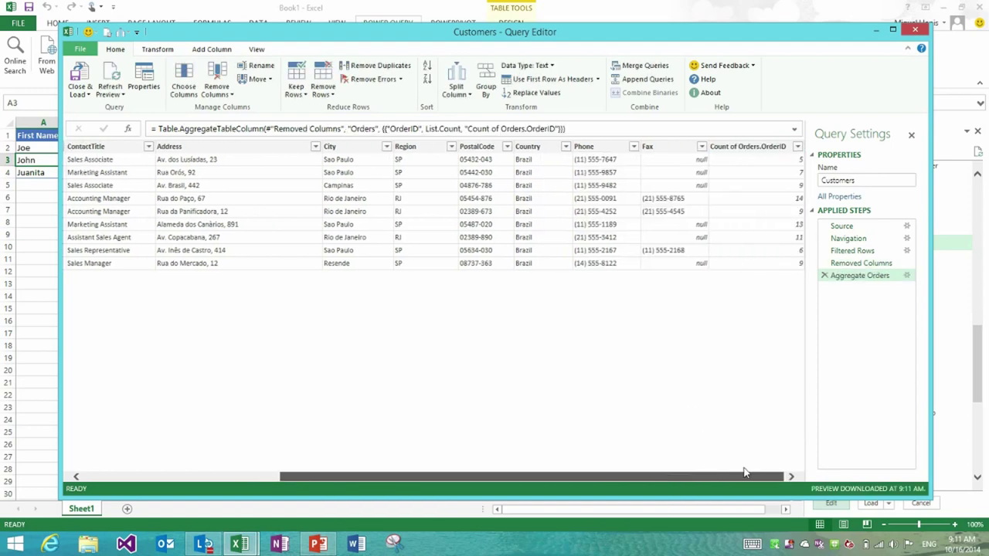
# Rename the count column 'Count of Orders' and move it to the beginning
pyautogui.doubleClick(752, 146)
pyautogui.write('Count o')
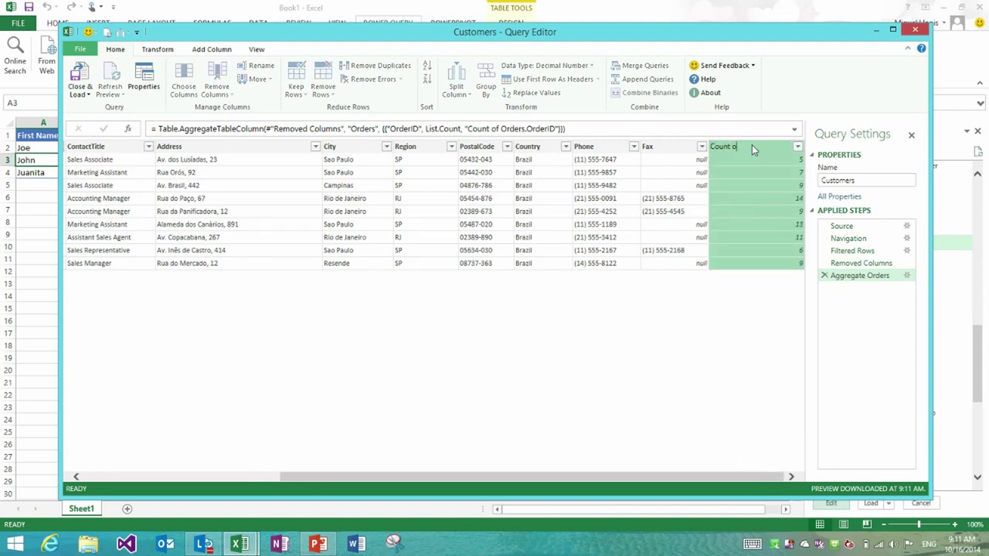
pyautogui.write('f Orders')
pyautogui.press('Return')
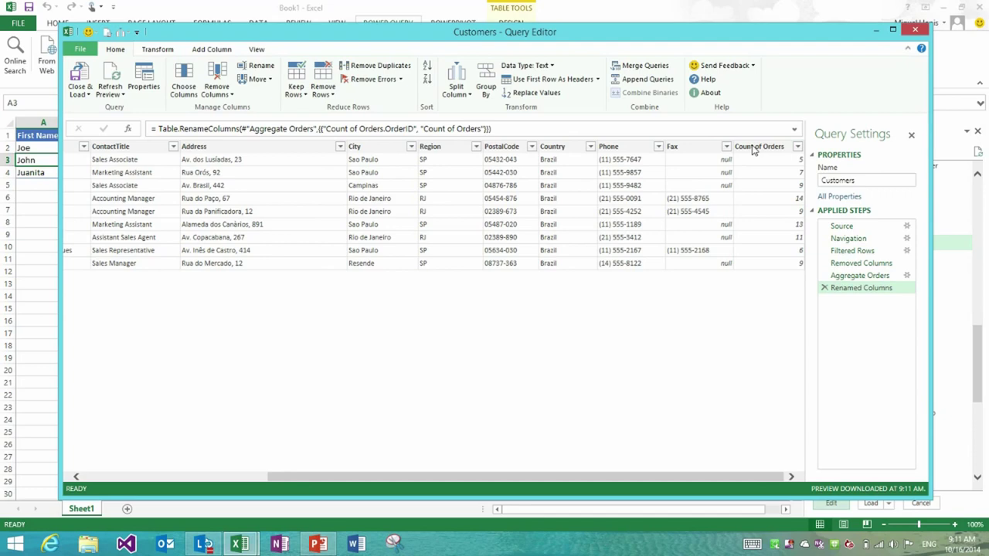
pyautogui.rightClick(753, 149)
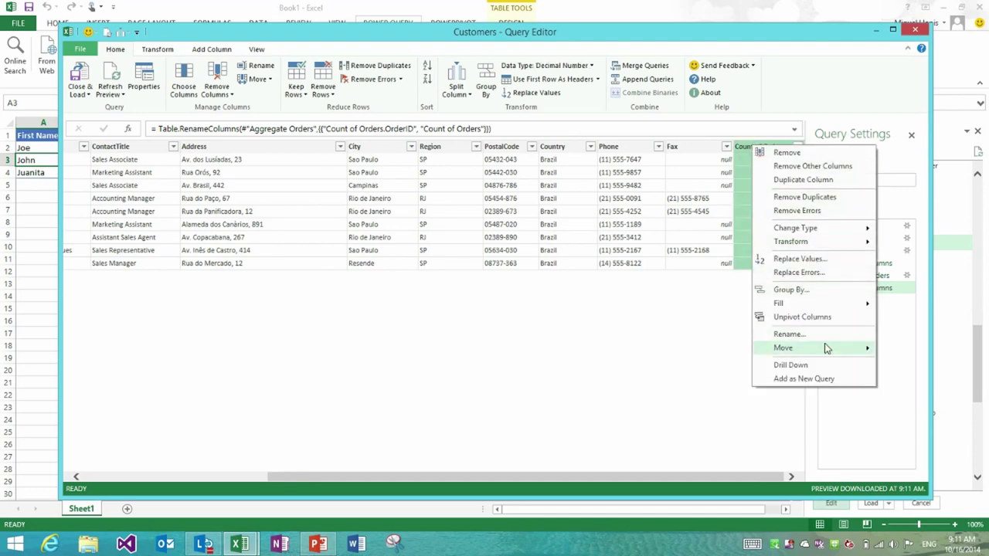
pyautogui.moveTo(826, 350)
pyautogui.click(904, 377)
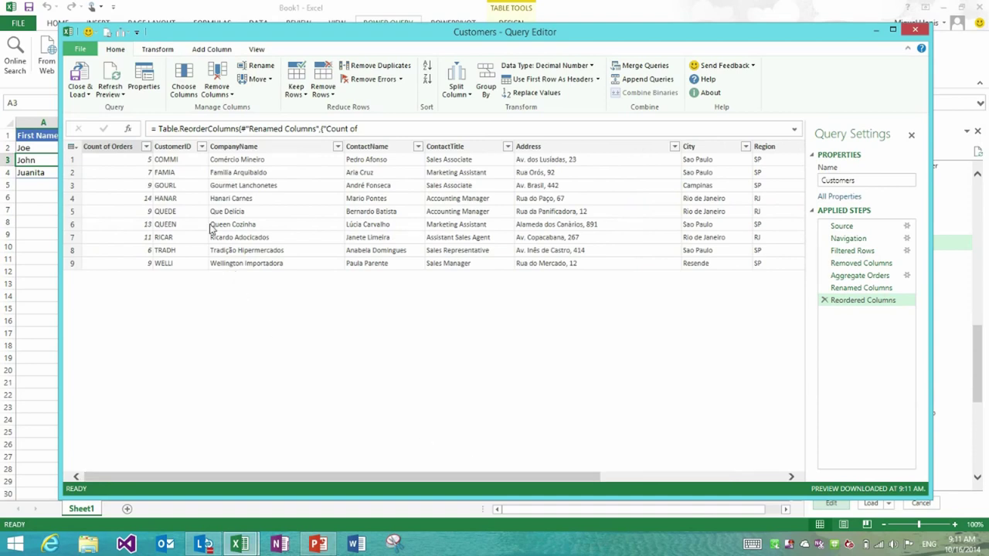
# Sort Count of Orders descending, from most to fewest orders
pyautogui.click(120, 149)
pyautogui.click(146, 146)
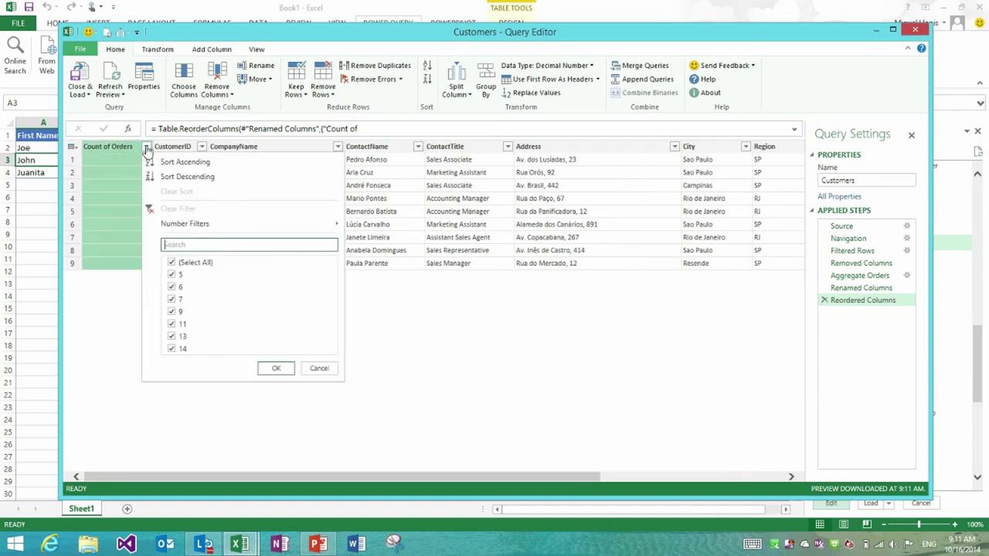
pyautogui.click(160, 176)
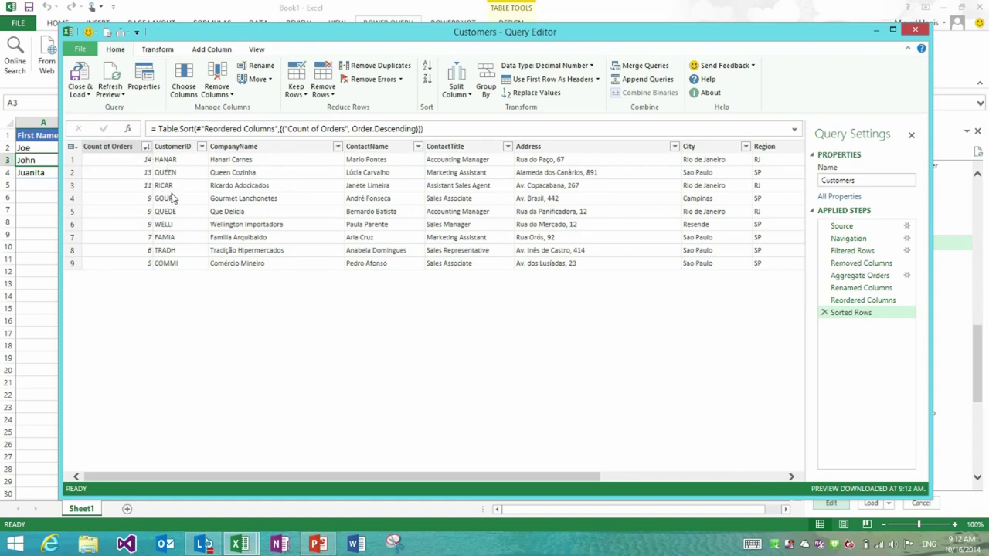
# Rename the query to 'Customers with most orders per country'
pyautogui.click(856, 180)
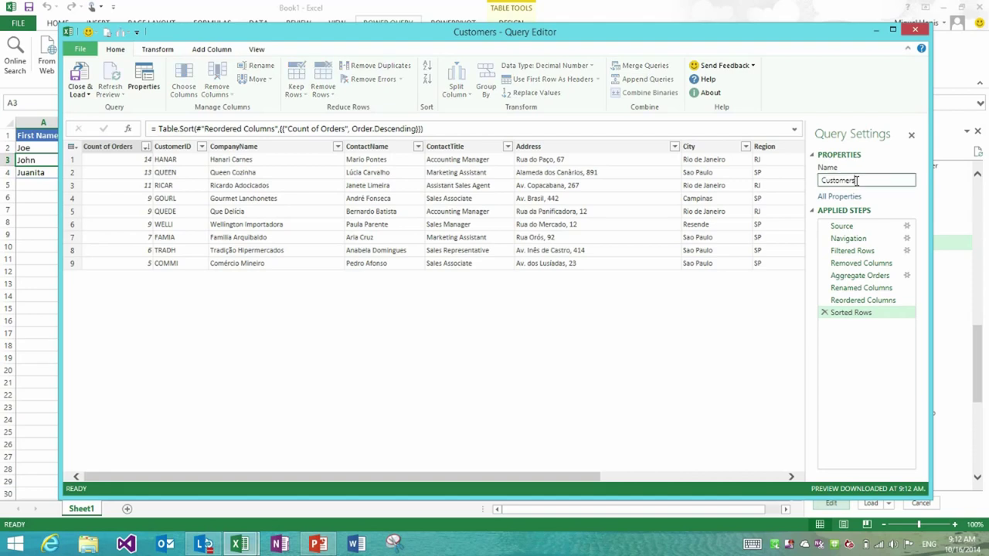
pyautogui.write('with most orders per country')
pyautogui.press('Return')
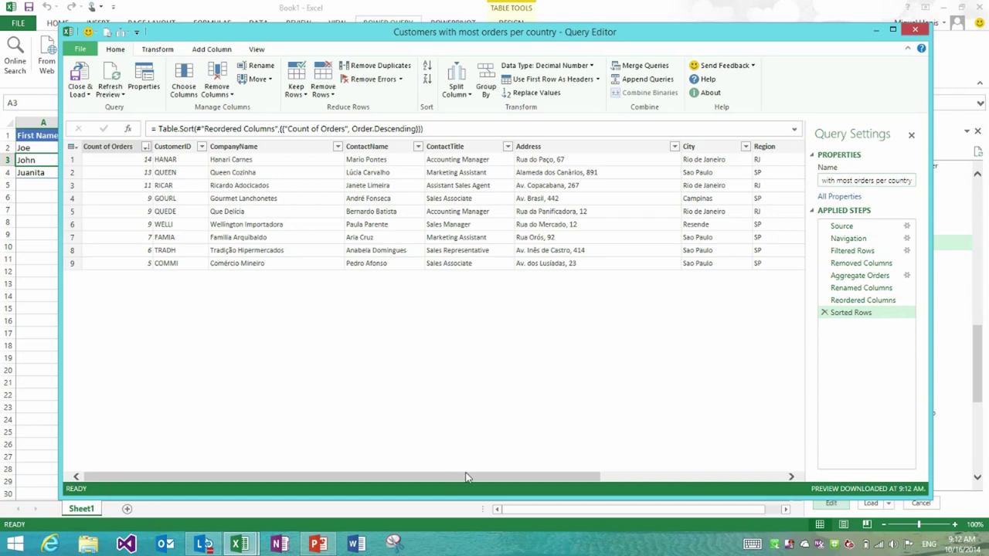
pyautogui.moveTo(469, 477); pyautogui.dragTo(600, 476)
pyautogui.click(706, 150)
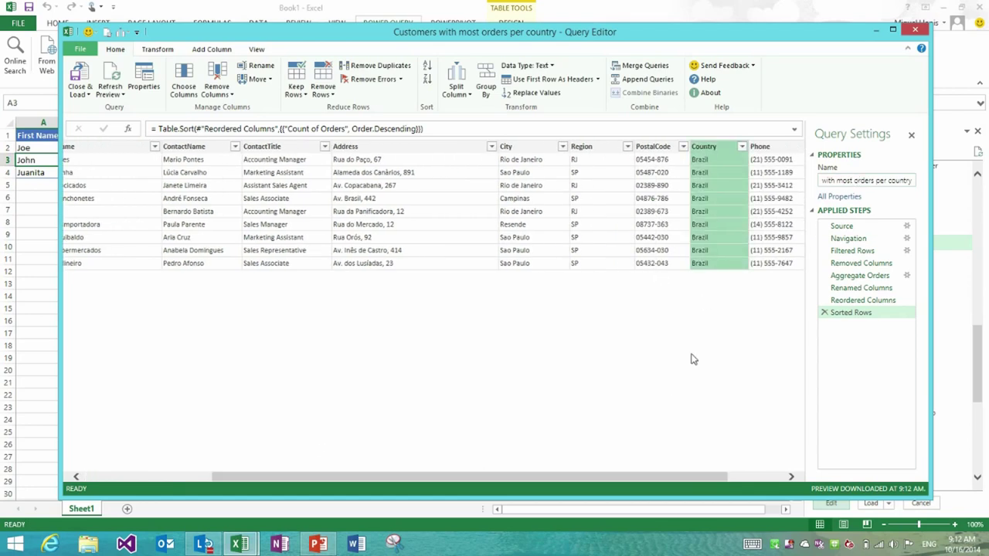
pyautogui.moveTo(668, 479); pyautogui.dragTo(517, 477)
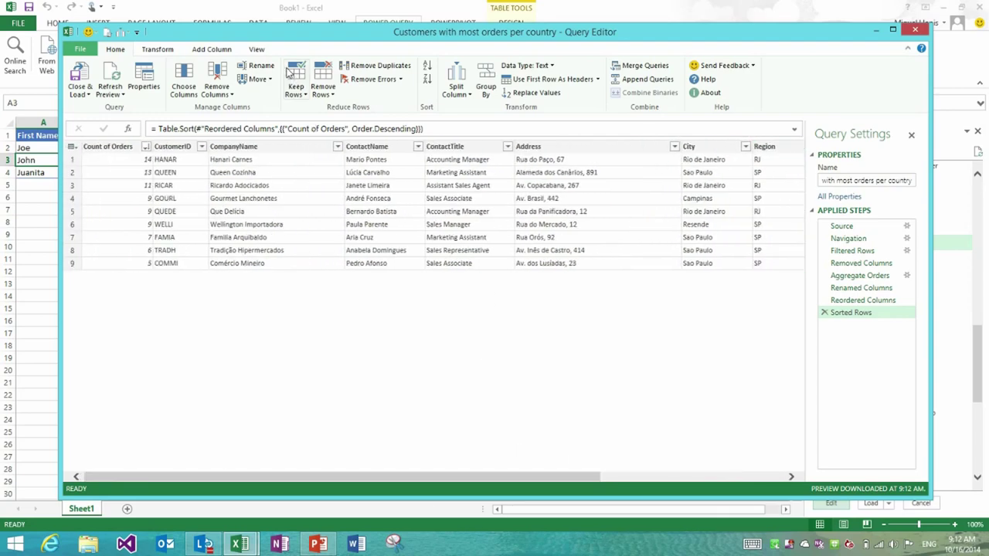
# In the Advanced Editor, add a (country) parameter and filter on country instead of "Brazil"
pyautogui.click(255, 51)
pyautogui.click(112, 85)
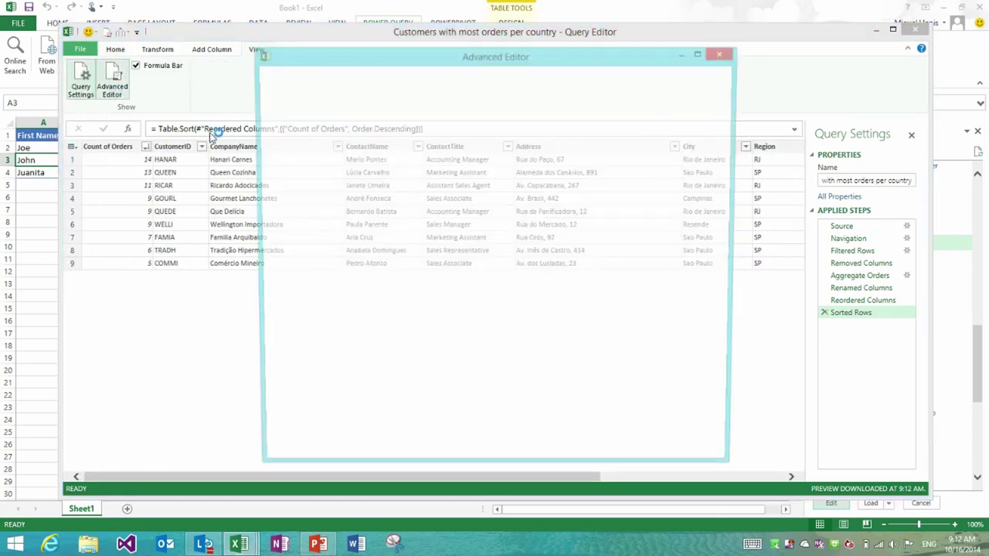
pyautogui.click(378, 122)
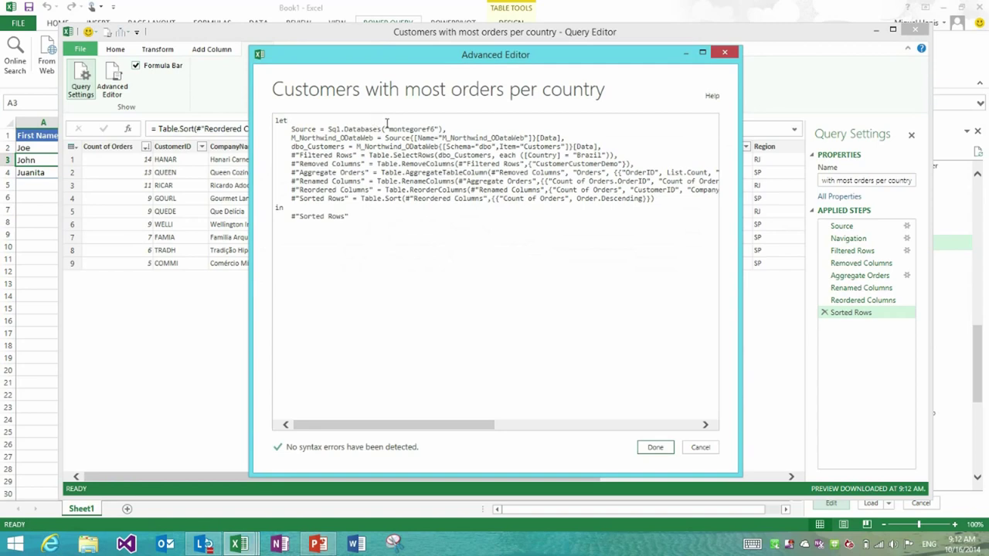
pyautogui.press('Return')
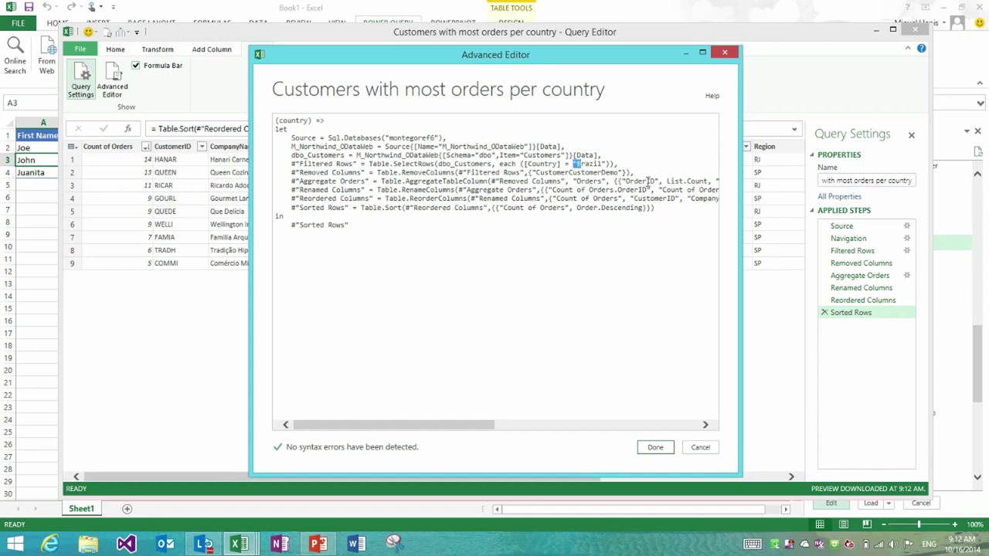
pyautogui.write('country')
pyautogui.moveTo(499, 164); pyautogui.dragTo(610, 162)
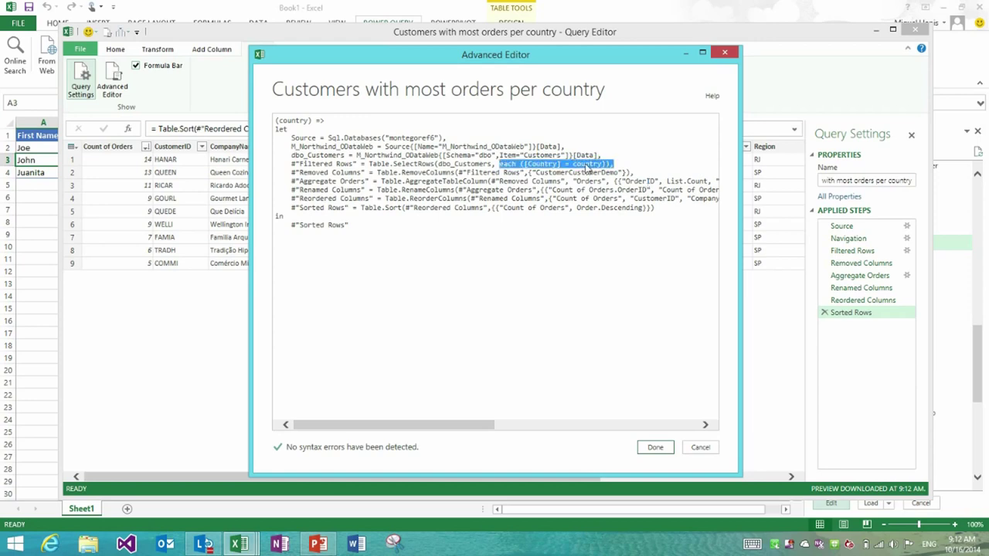
pyautogui.click(588, 165)
pyautogui.doubleClick(587, 164)
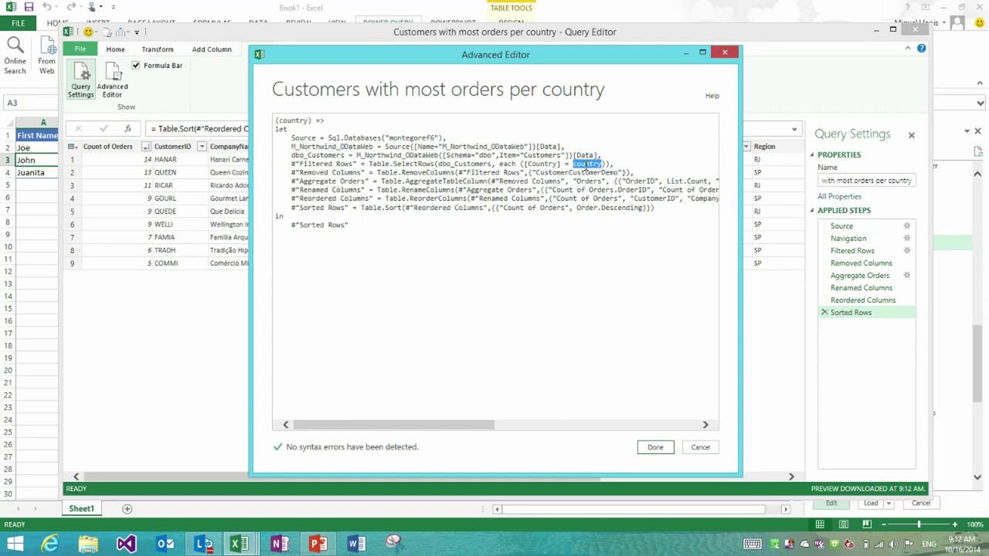
pyautogui.doubleClick(292, 122)
pyautogui.click(668, 448)
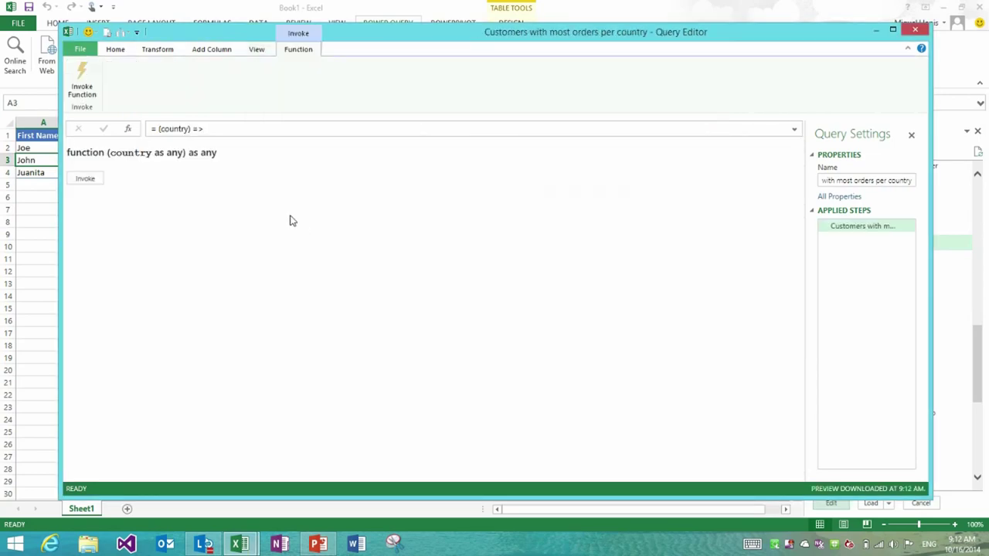
# Close & Load the editor so the function stays as a query with loading disabled
pyautogui.click(112, 51)
pyautogui.click(89, 76)
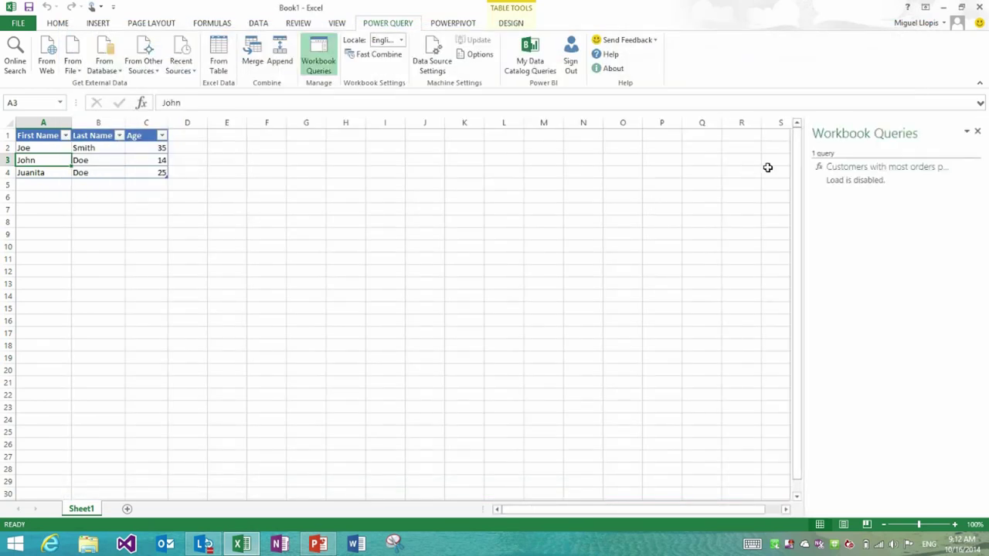
pyautogui.moveTo(841, 176)
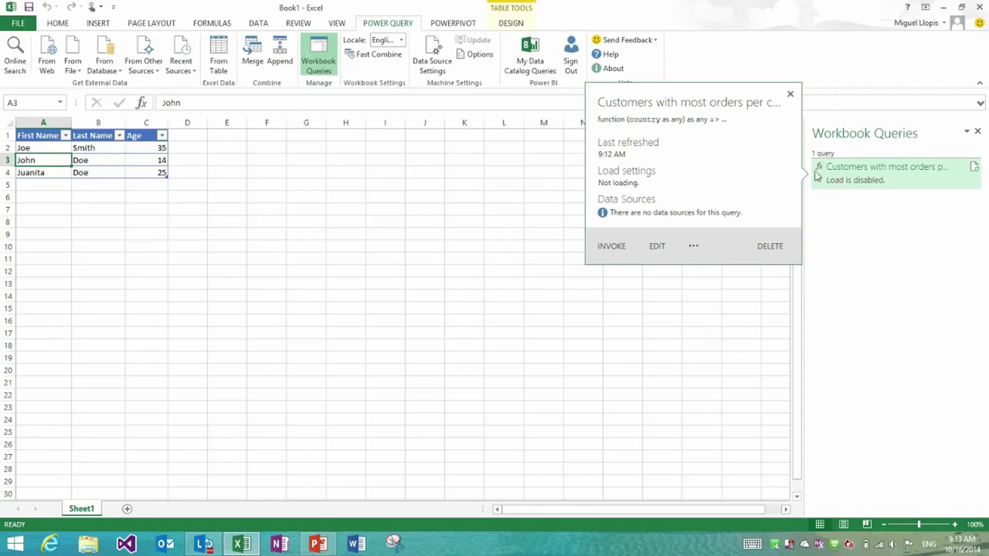
# Invoke the function with 'spain', remove CustomerID, and load the five customers to Sheet3
pyautogui.click(614, 248)
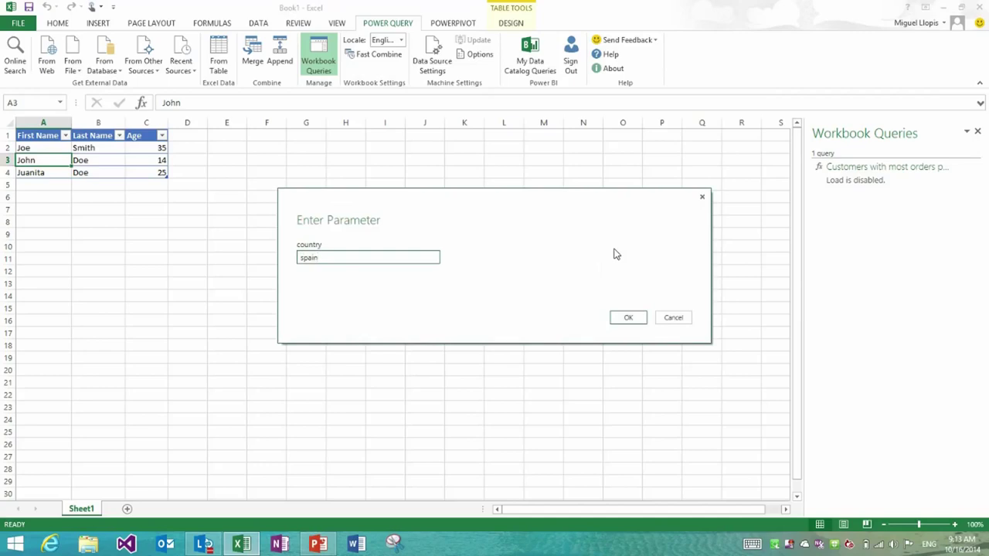
pyautogui.press('Return')
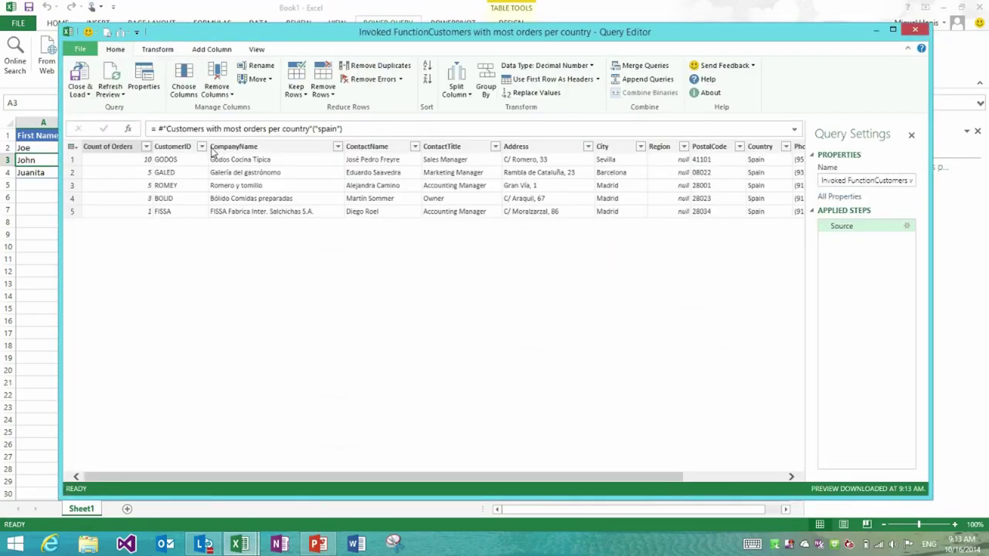
pyautogui.click(186, 150)
pyautogui.press('Delete')
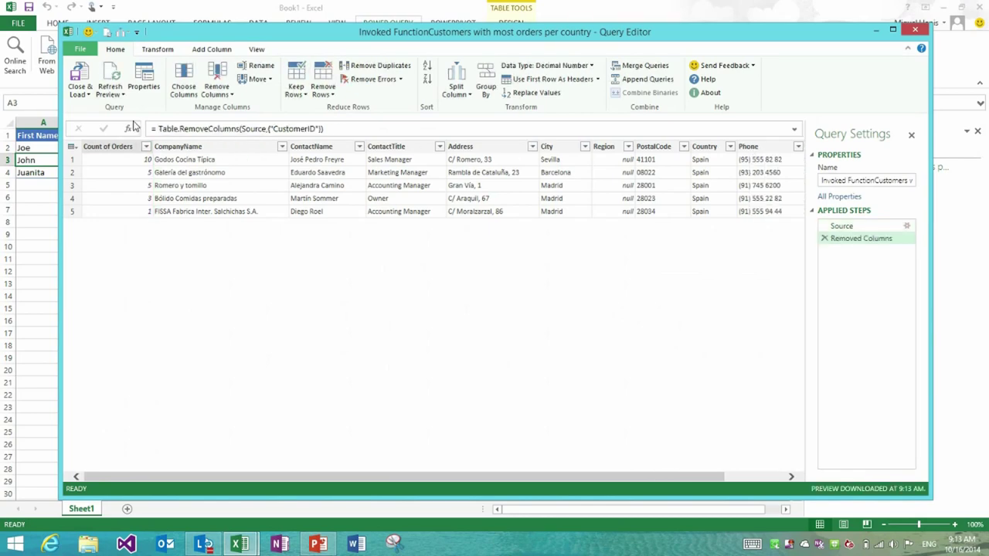
pyautogui.click(80, 77)
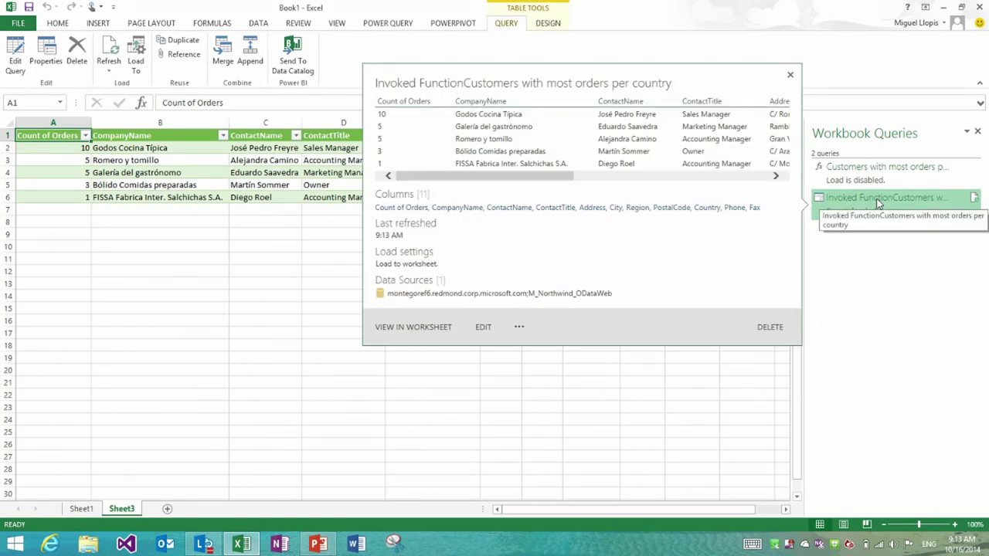
pyautogui.moveTo(892, 202)
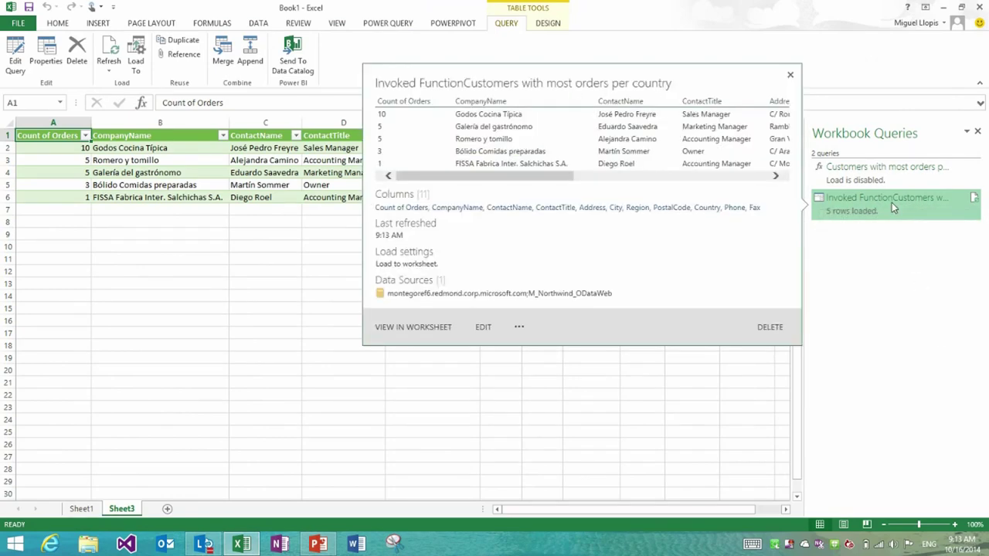
pyautogui.moveTo(888, 180)
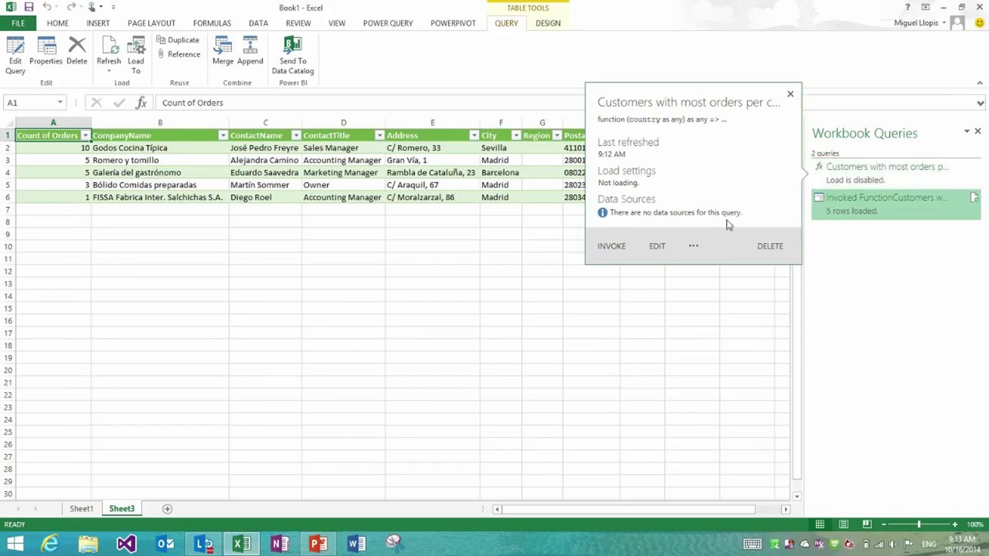
# Send the function to the Data Catalog, shared with Everyone in the enterprise
pyautogui.click(694, 245)
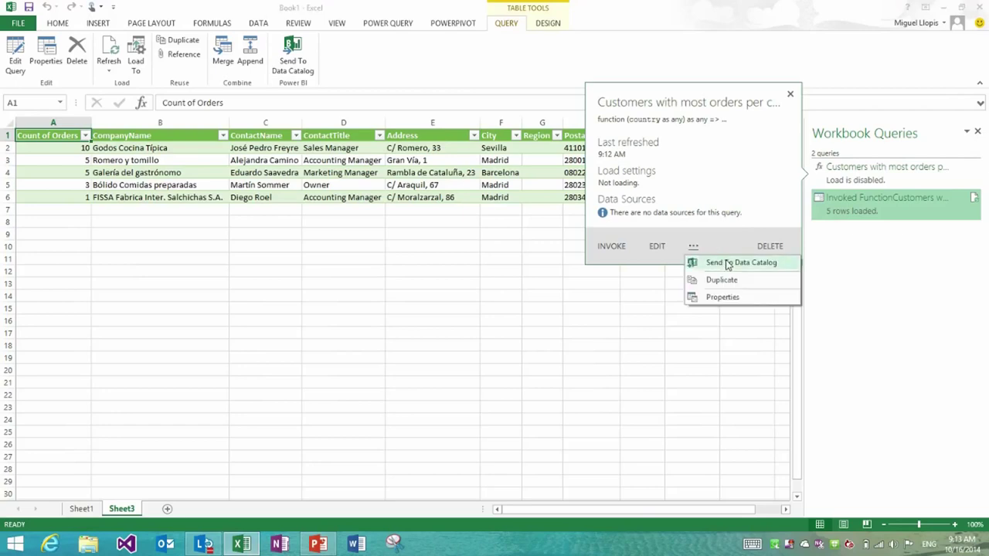
pyautogui.click(727, 265)
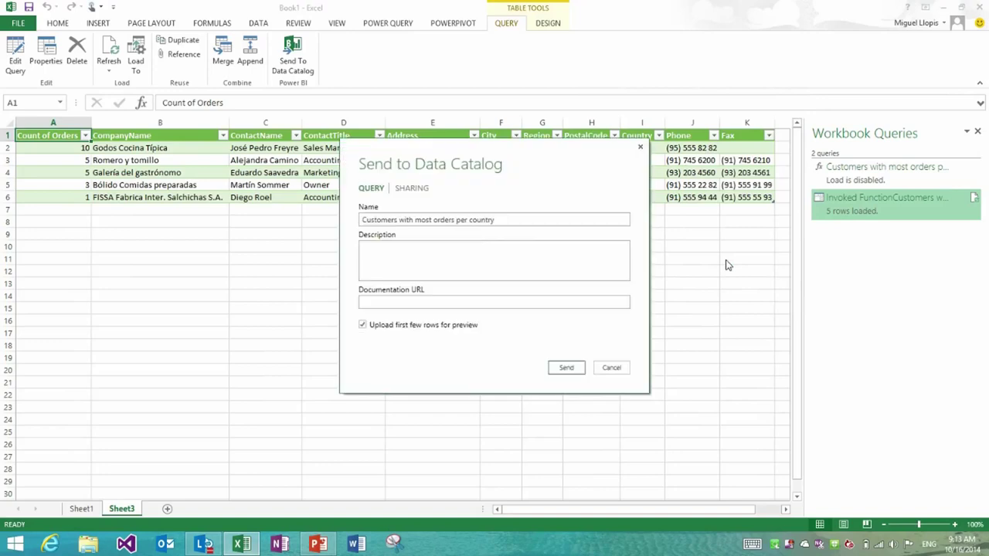
pyautogui.moveTo(493, 149); pyautogui.dragTo(469, 126)
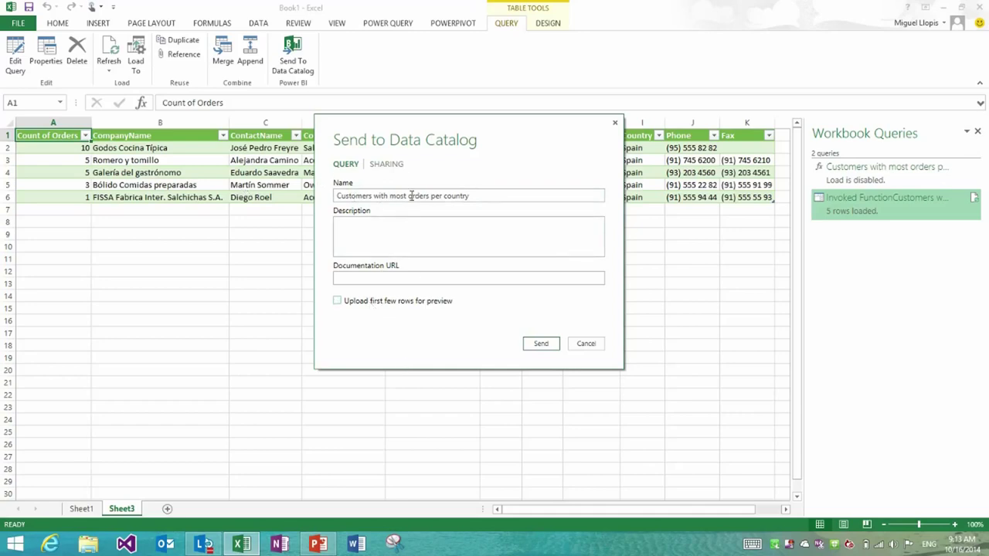
pyautogui.click(392, 164)
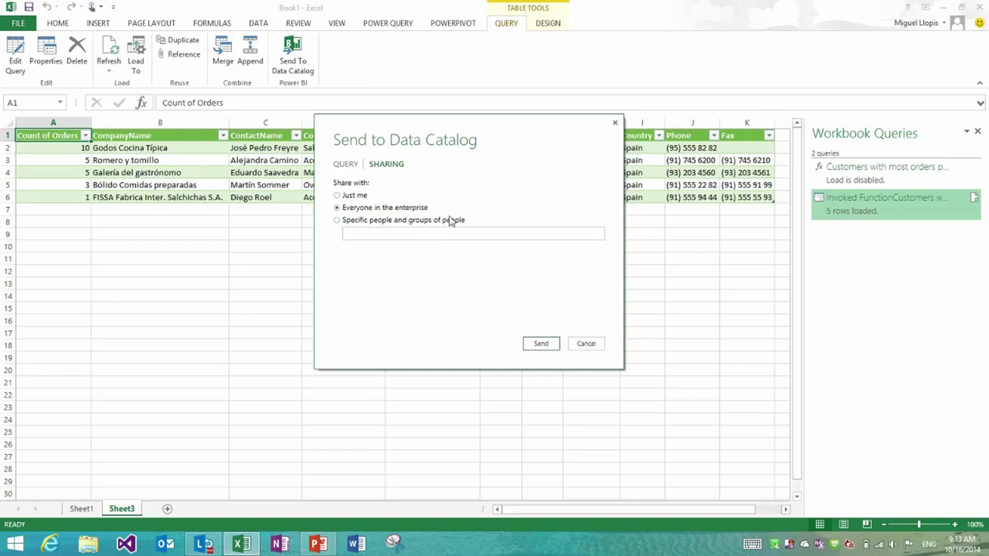
pyautogui.click(546, 345)
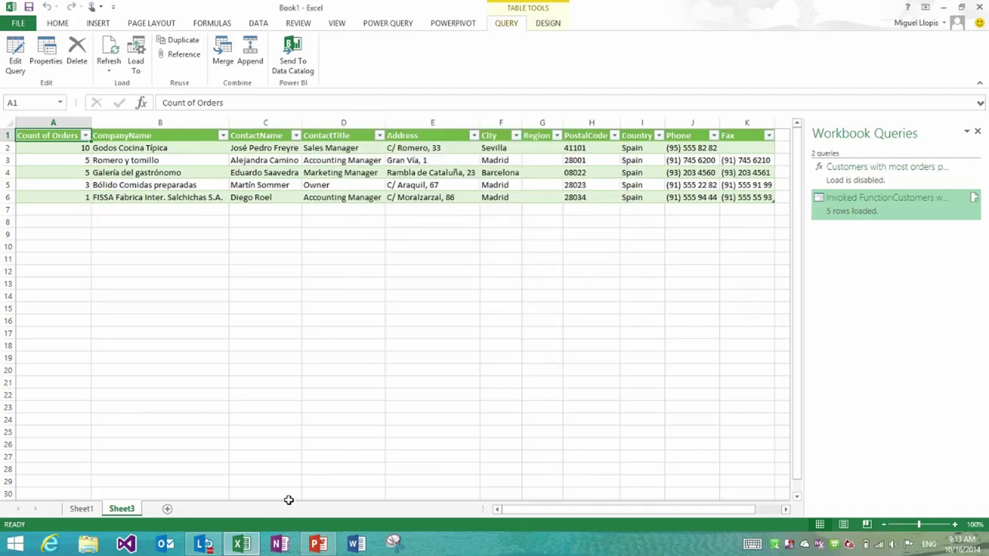
pyautogui.rightClick(251, 539)
# In a new blank workbook, run a Power Query Online Search for 'customers with most orders'
pyautogui.click(199, 479)
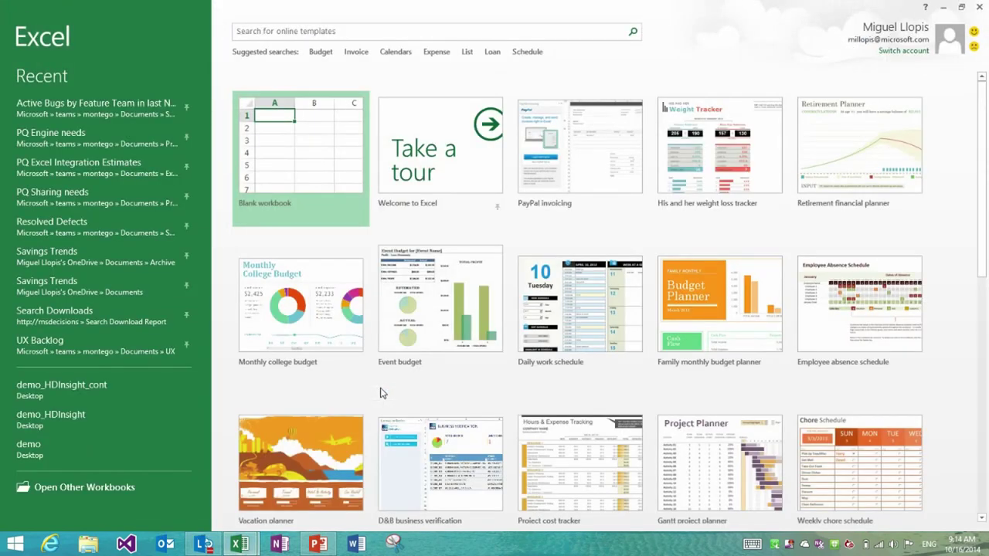
pyautogui.click(306, 188)
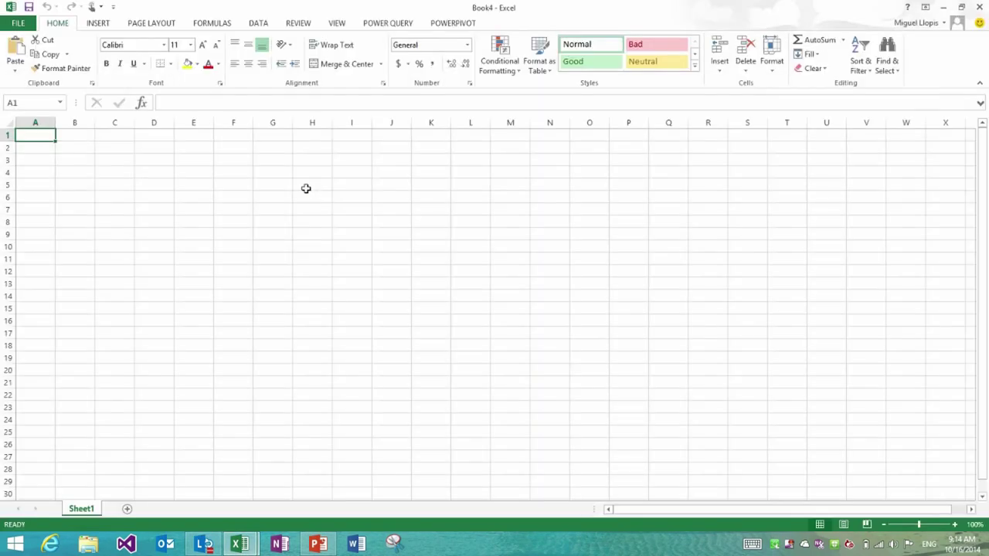
pyautogui.click(378, 25)
pyautogui.click(17, 54)
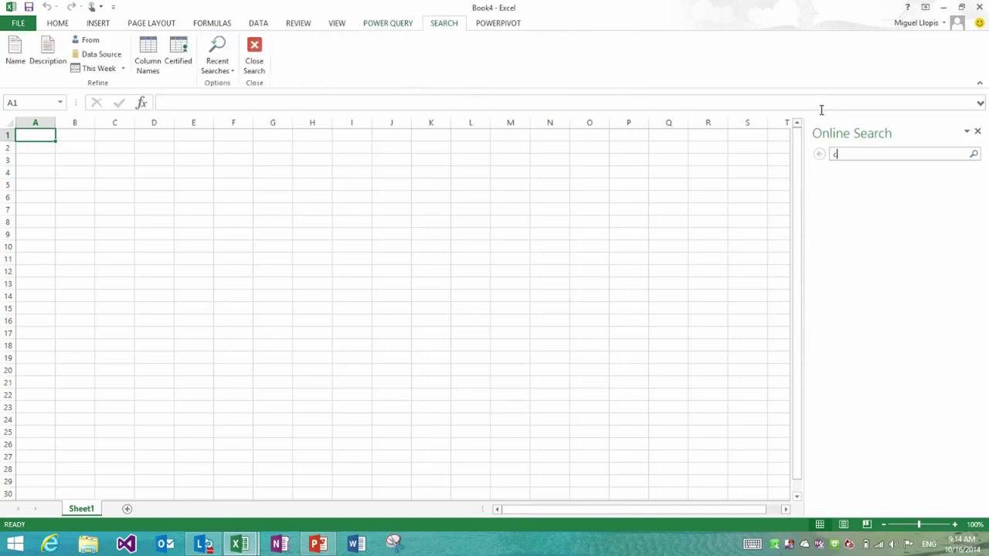
pyautogui.write('customers with')
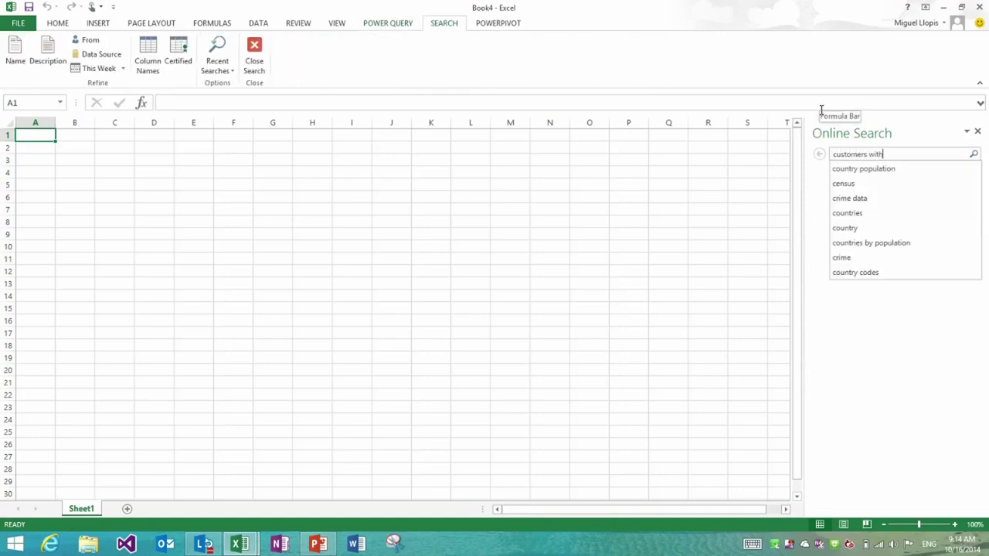
pyautogui.write(' most orders')
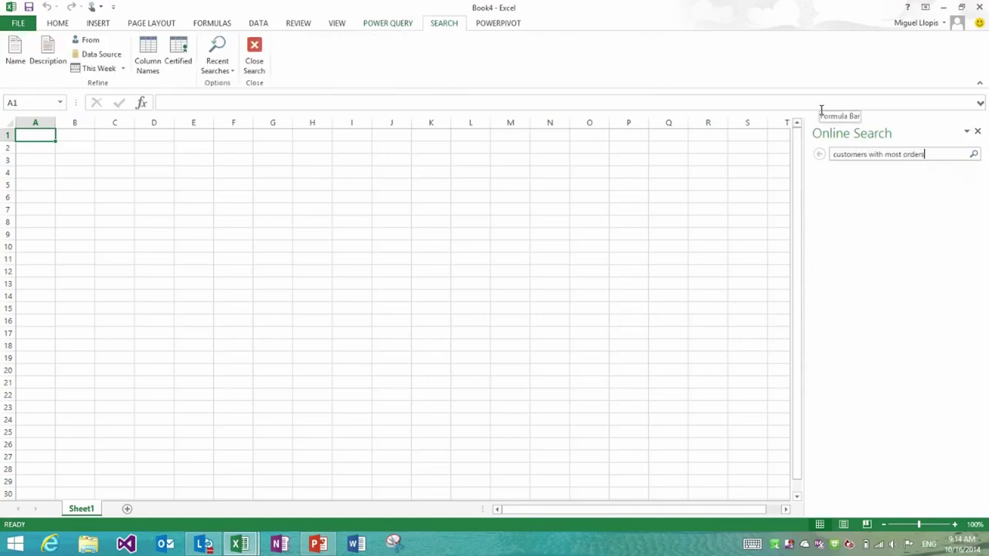
pyautogui.press('Return')
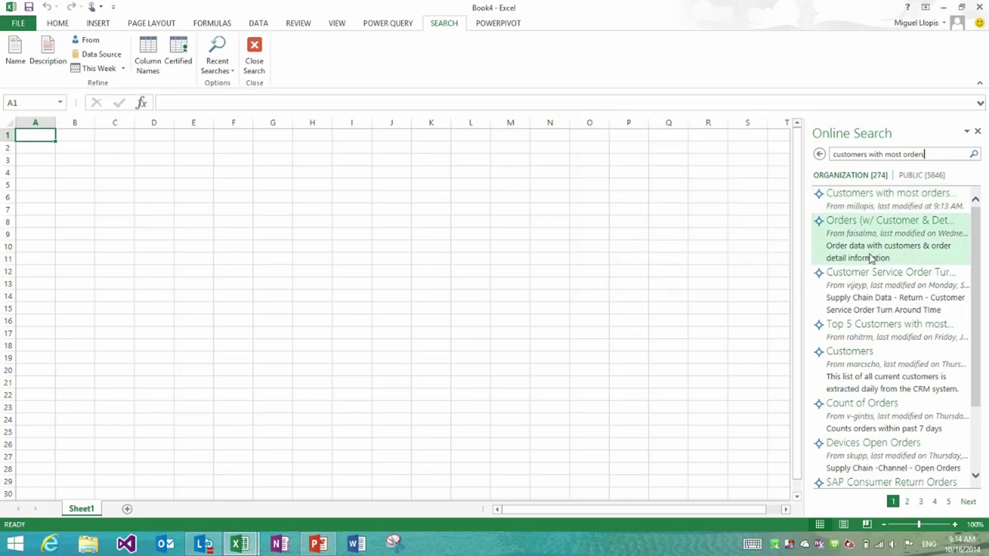
# Invoke the shared function with 'spain', delete CustomerID, and load the five customers to Sheet2
pyautogui.moveTo(871, 259)
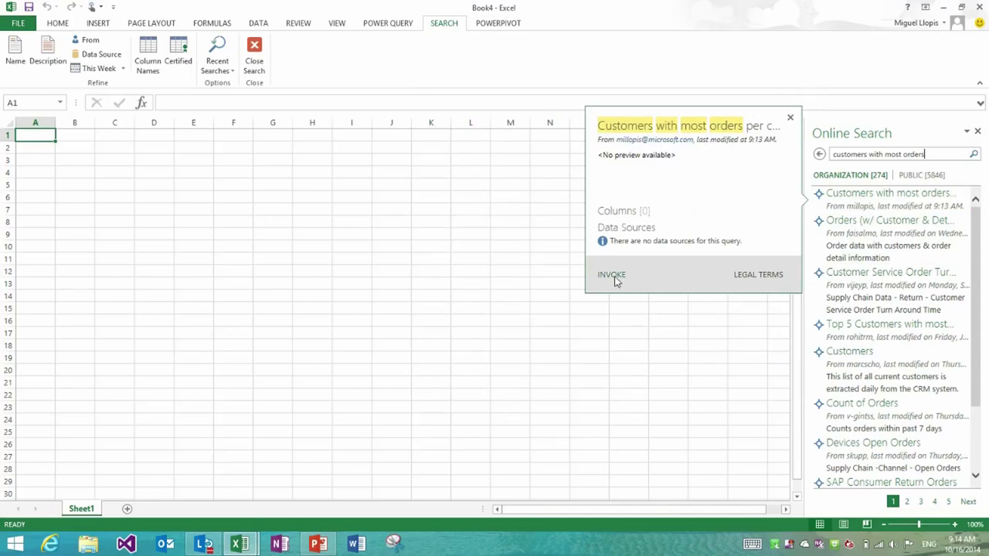
pyautogui.click(849, 198)
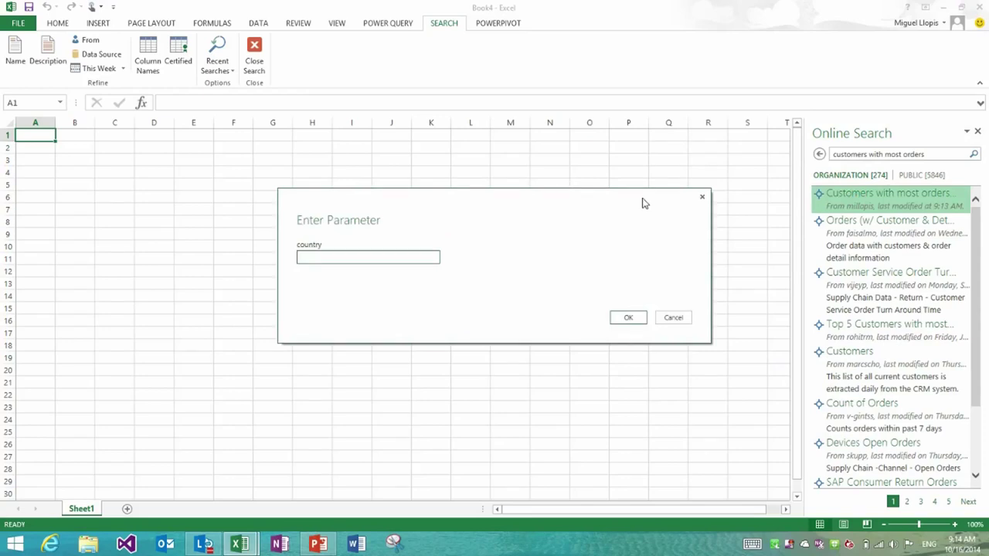
pyautogui.write('spain')
pyautogui.press('Return')
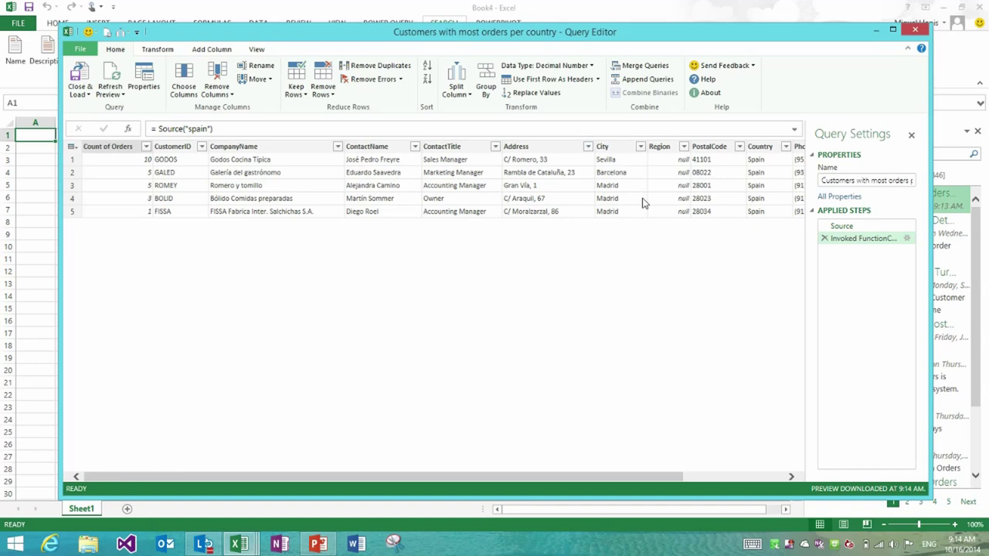
pyautogui.click(172, 147)
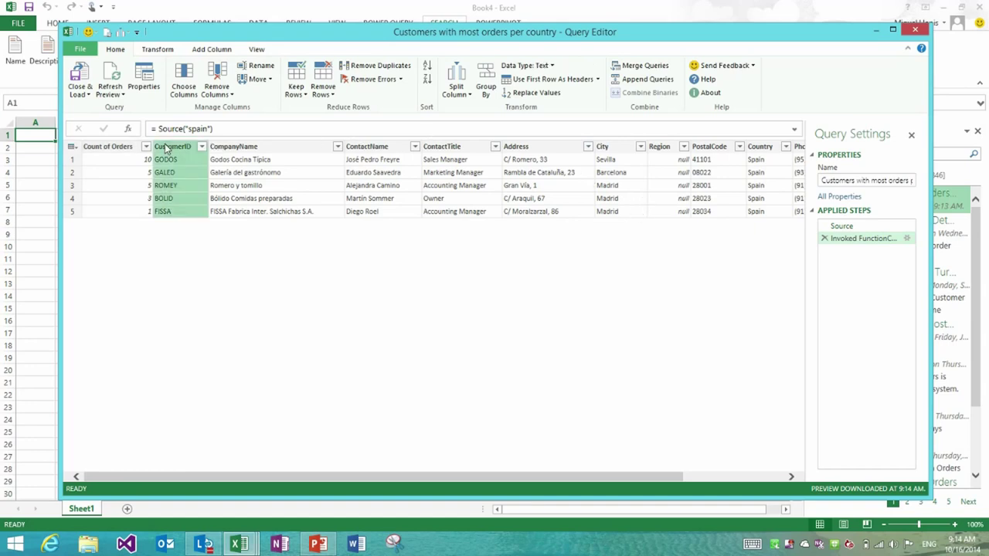
pyautogui.press('Delete')
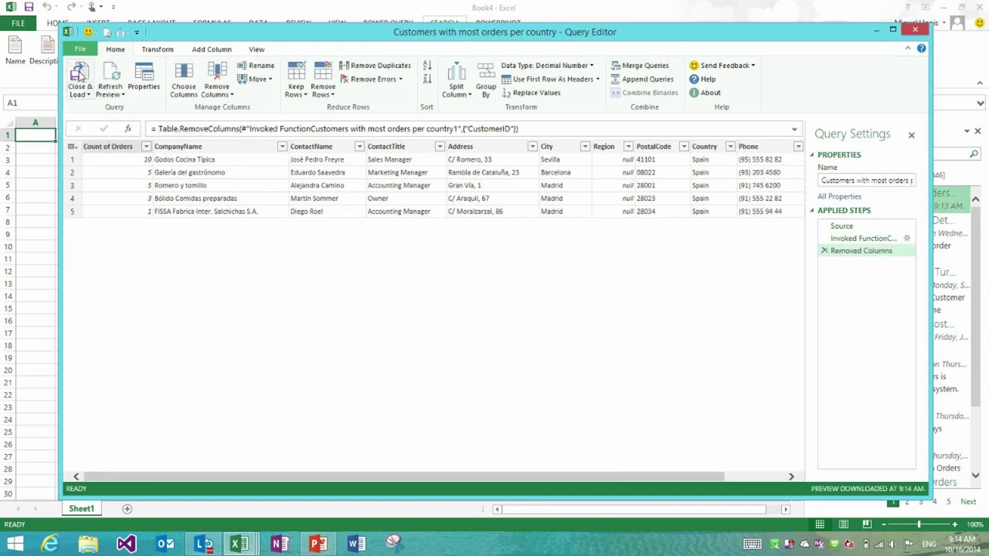
pyautogui.click(81, 77)
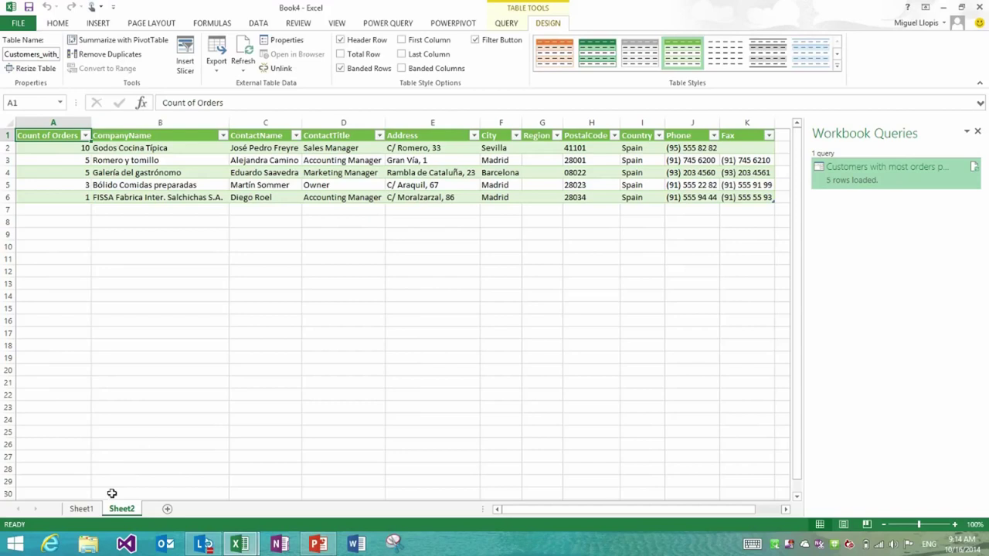
# Search 'customers with most orders' again and add the shared function's definition to the workbook
pyautogui.click(392, 22)
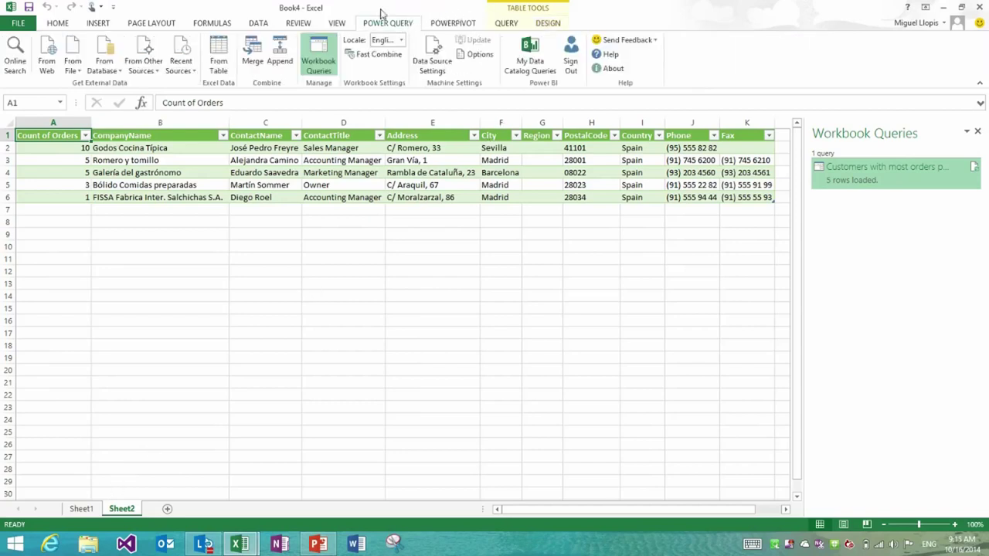
pyautogui.click(16, 56)
pyautogui.write('customers with most orders')
pyautogui.press('Return')
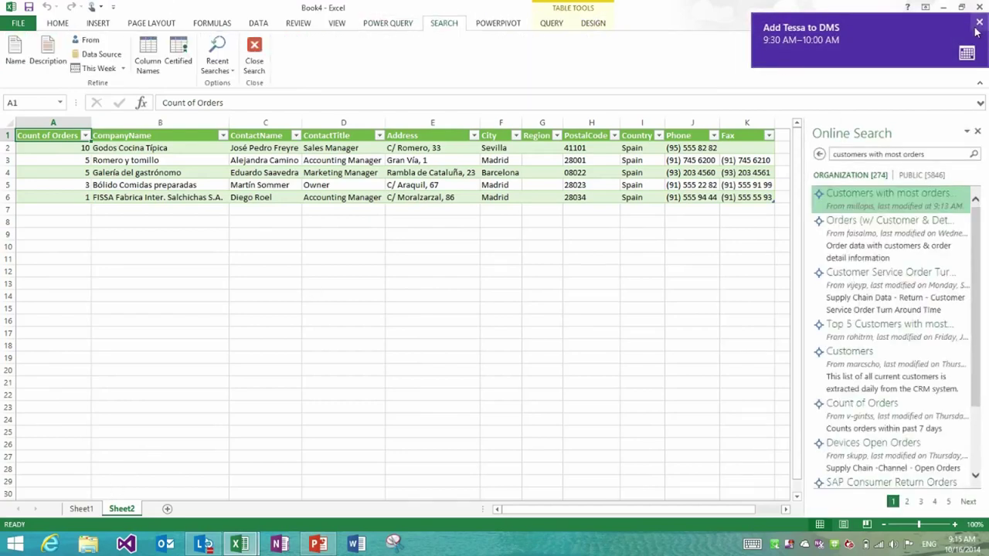
pyautogui.rightClick(878, 198)
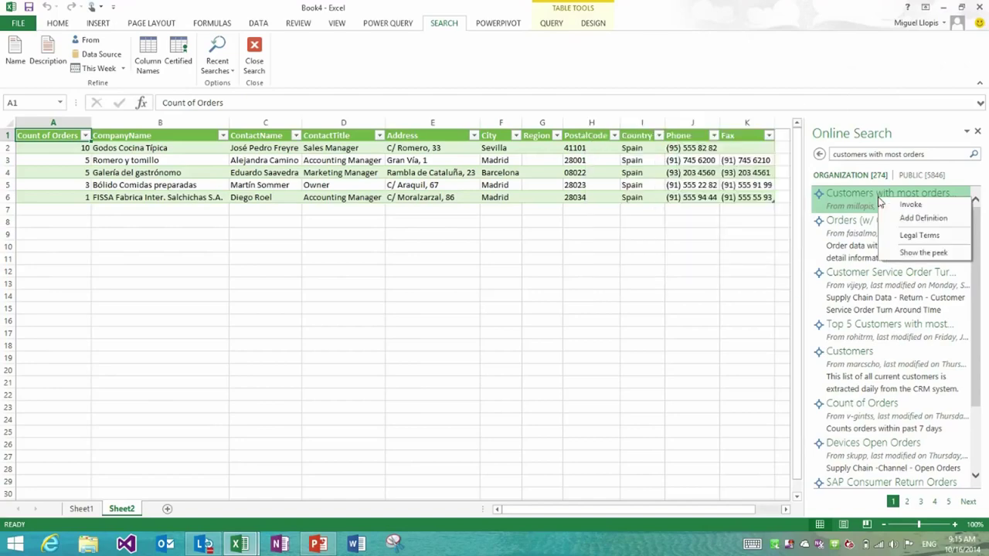
pyautogui.click(924, 219)
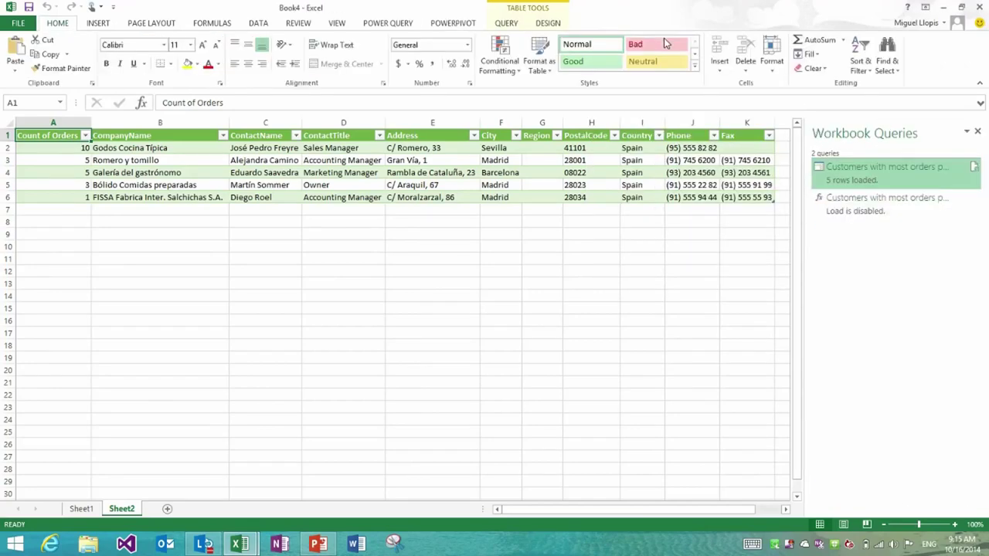
pyautogui.doubleClick(864, 217)
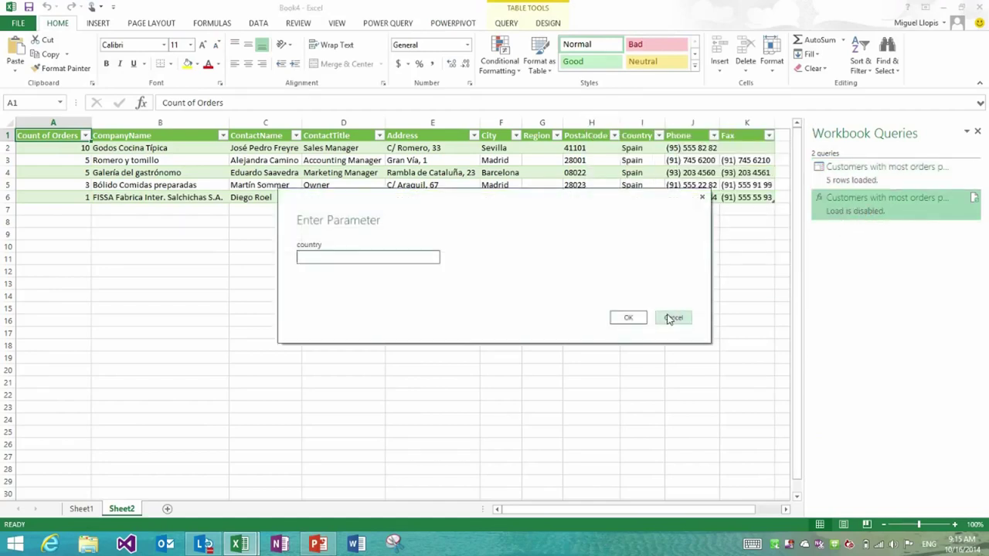
pyautogui.click(672, 317)
# Invoke the function with 'france' and select the CustomerID column of the 11 French customers
pyautogui.moveTo(862, 221)
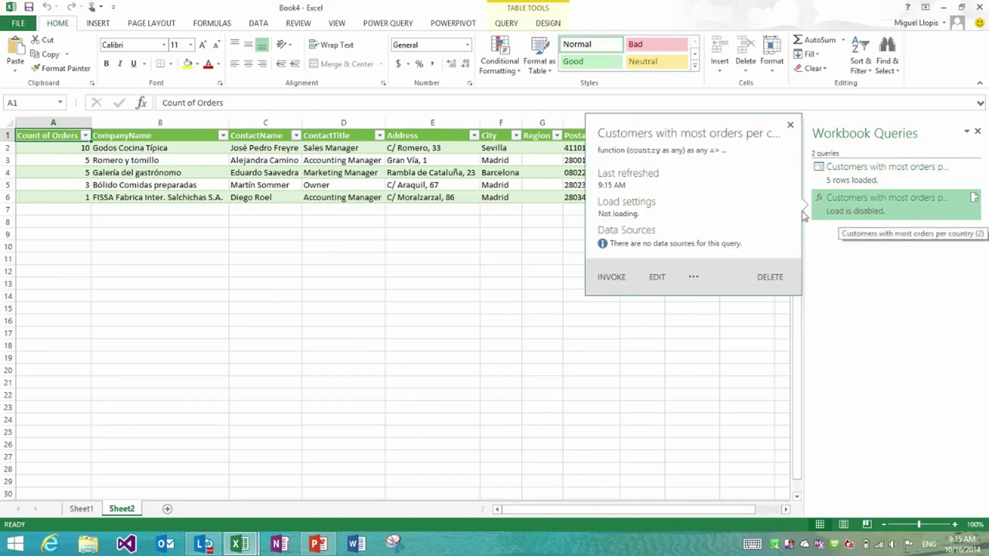
pyautogui.click(613, 281)
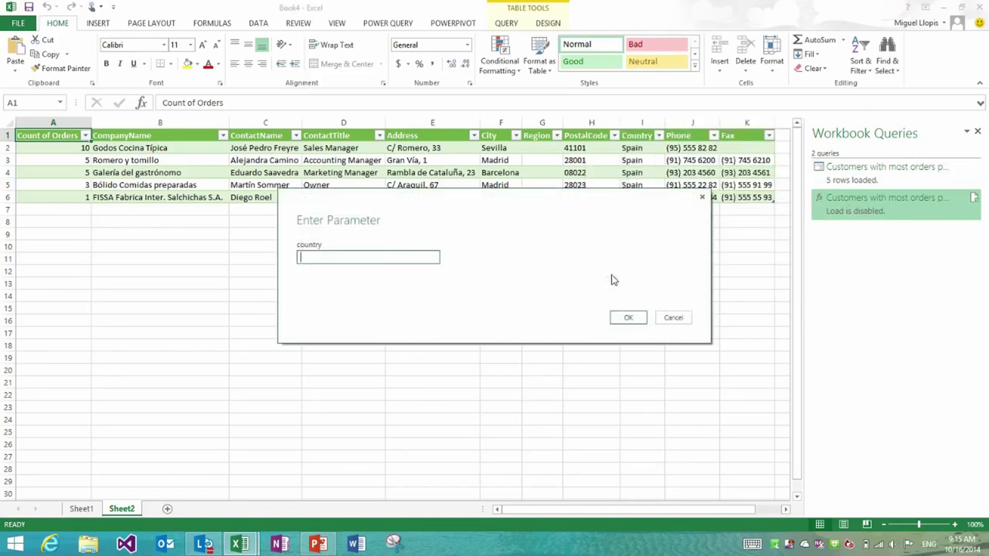
pyautogui.write('france')
pyautogui.press('Return')
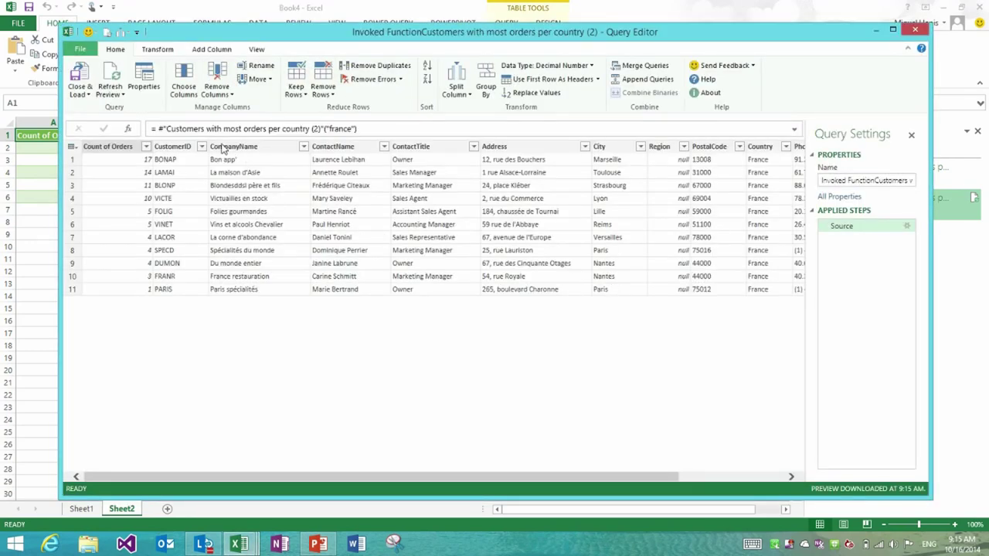
pyautogui.click(186, 147)
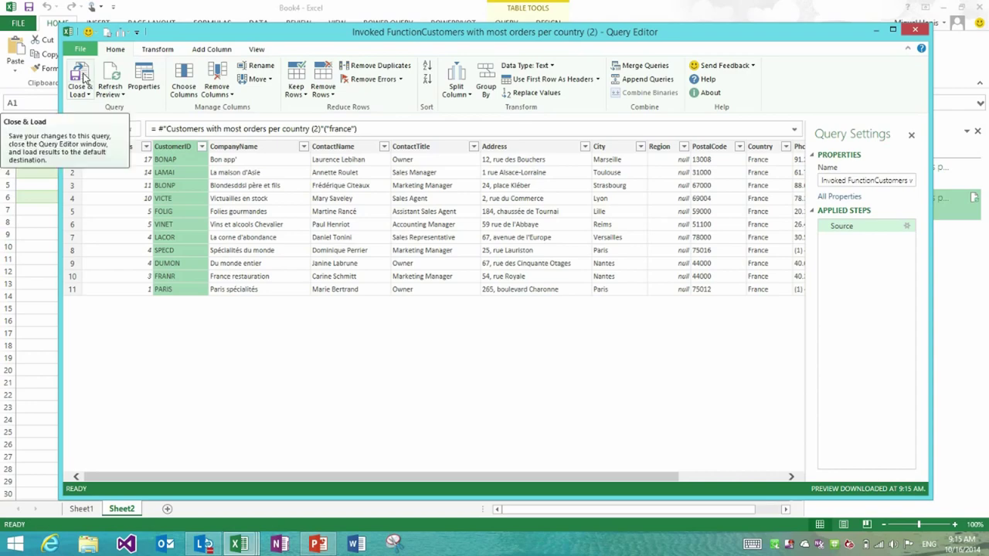
pyautogui.hotkey('alt', 'Tab')
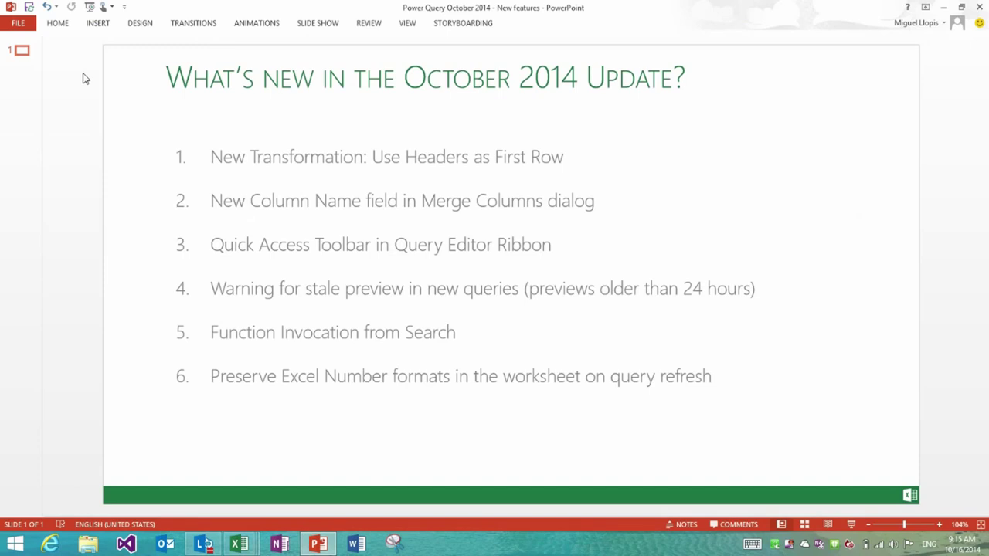
pyautogui.hotkey('alt', 'Tab')
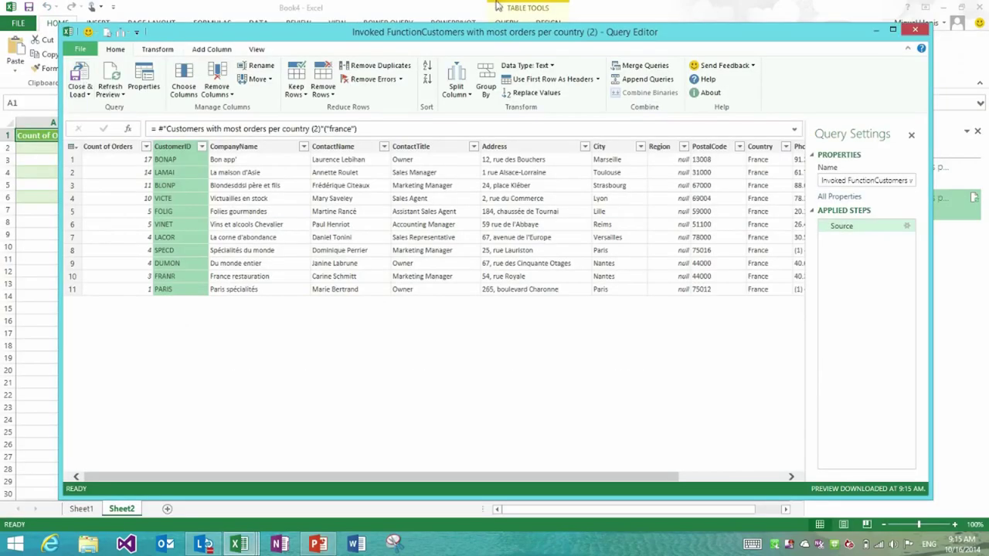
# Discard the France query and format the Count of Orders column as € Euro accounting
pyautogui.click(915, 30)
pyautogui.click(566, 296)
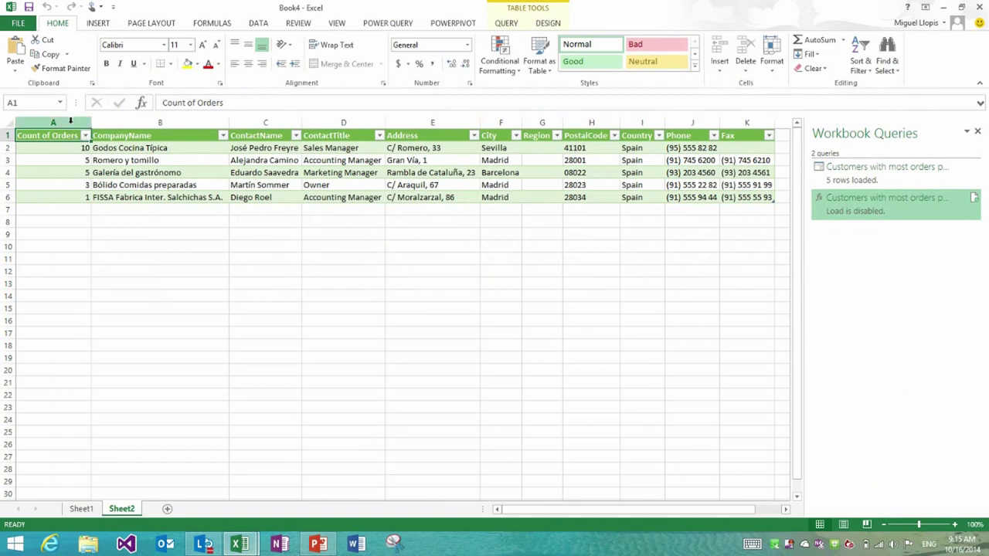
pyautogui.click(70, 121)
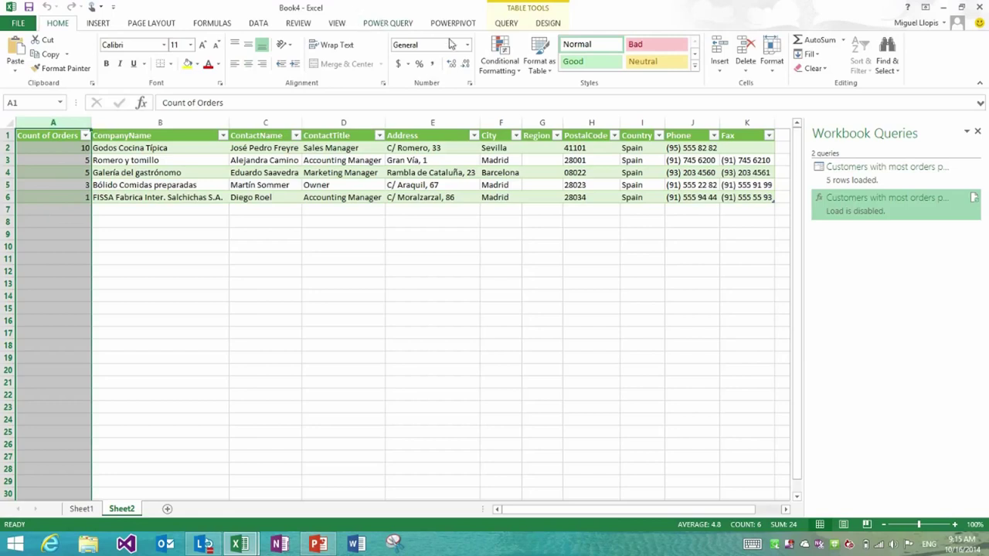
pyautogui.click(408, 64)
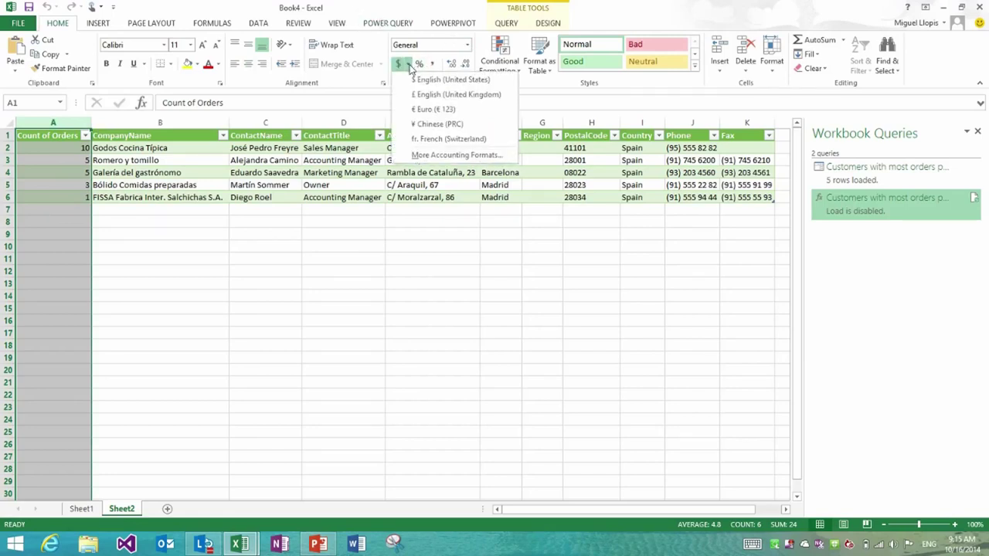
pyautogui.click(433, 109)
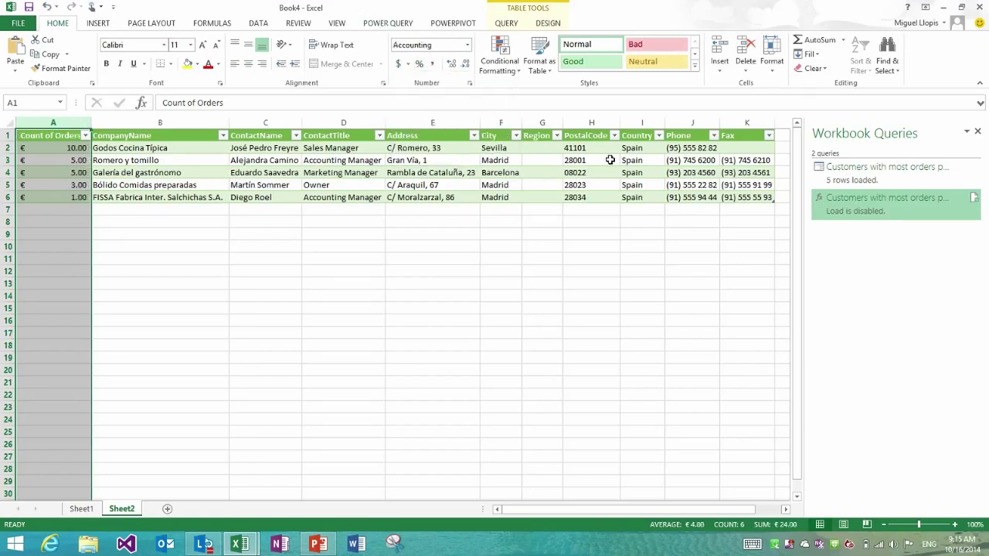
pyautogui.click(57, 136)
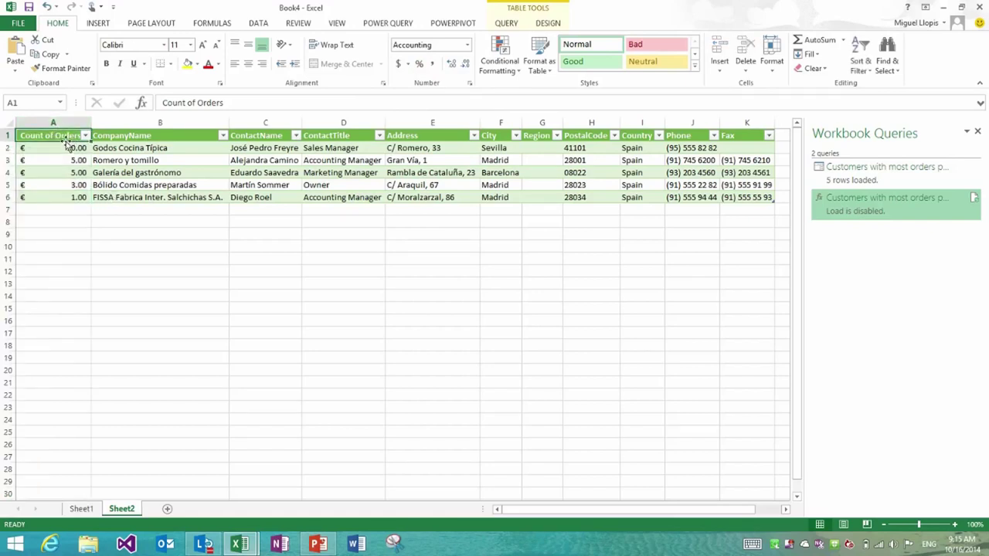
pyautogui.moveTo(66, 144); pyautogui.dragTo(64, 197)
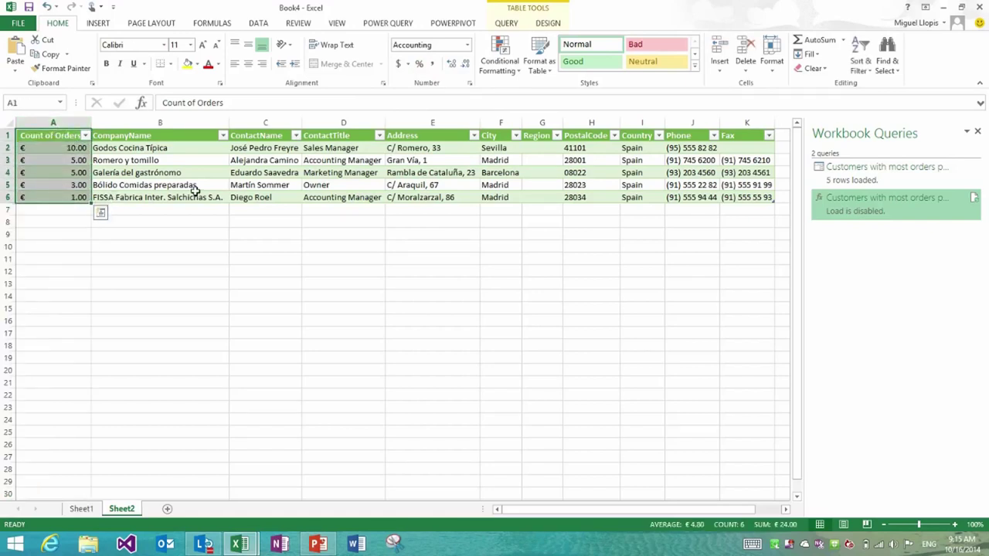
# Refresh the query, add a green-yellow-red colour scale to Count of Orders, then refresh again
pyautogui.click(508, 26)
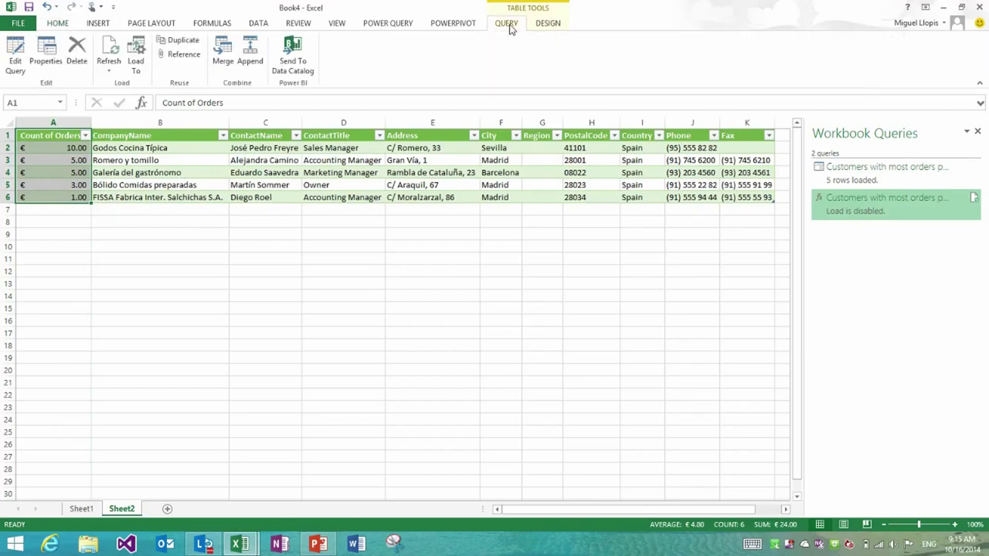
pyautogui.click(109, 54)
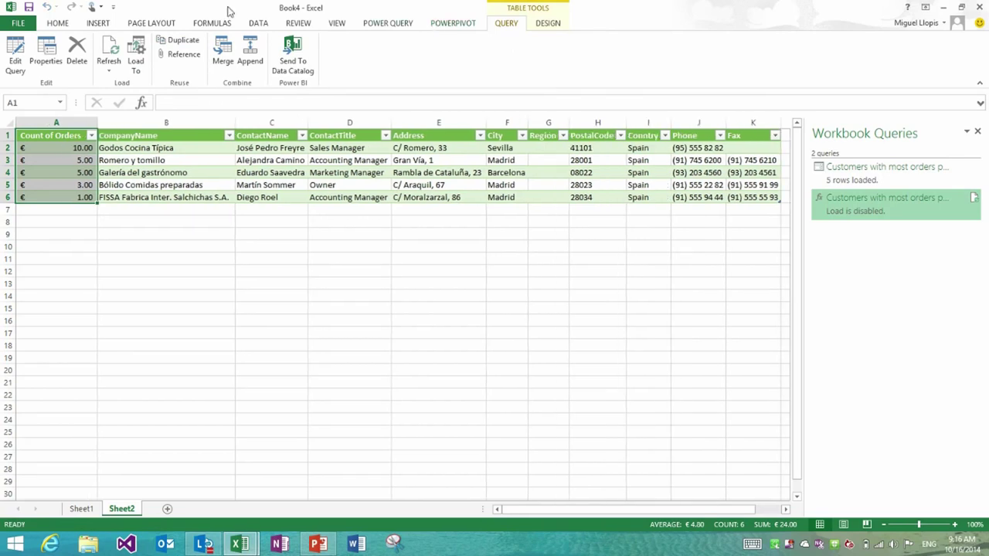
pyautogui.click(65, 24)
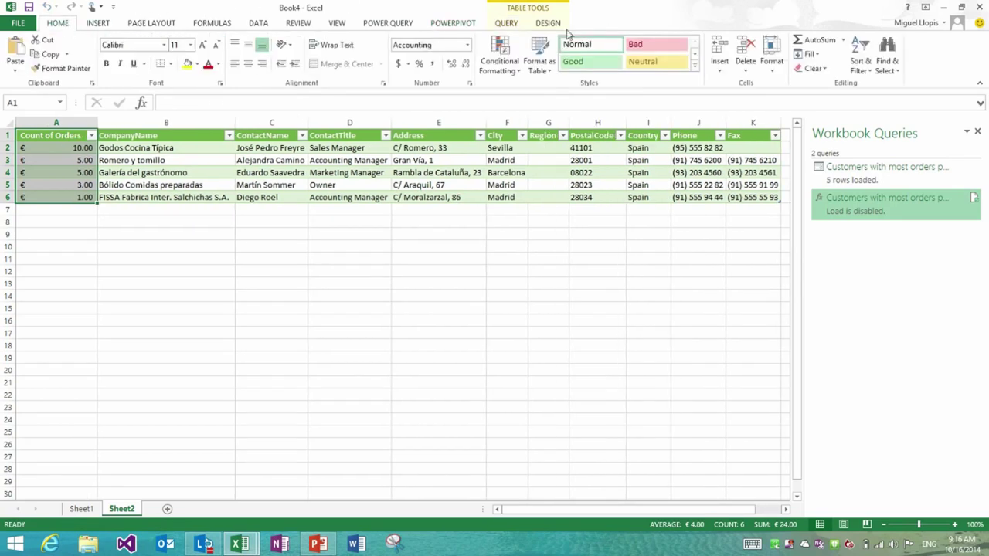
pyautogui.click(498, 59)
pyautogui.moveTo(536, 171)
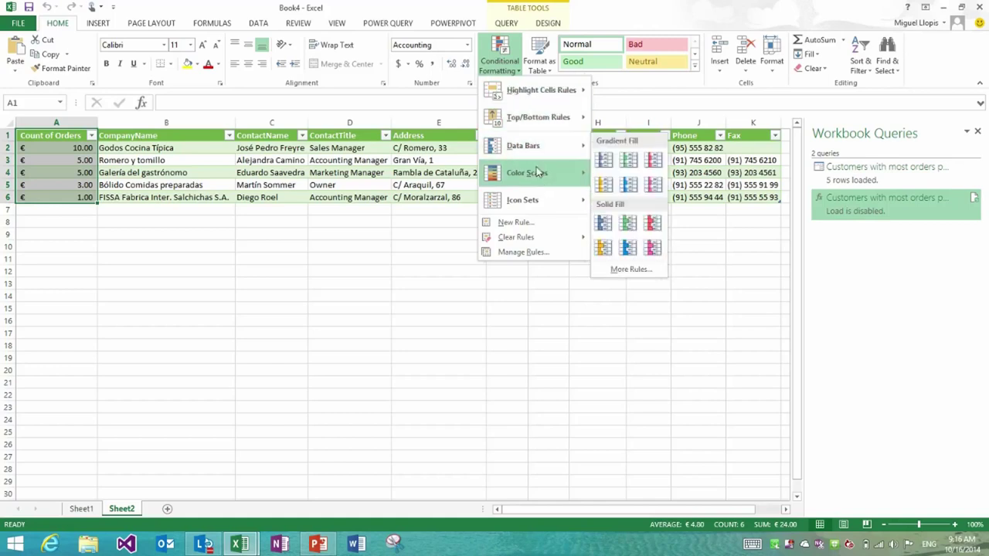
pyautogui.click(609, 173)
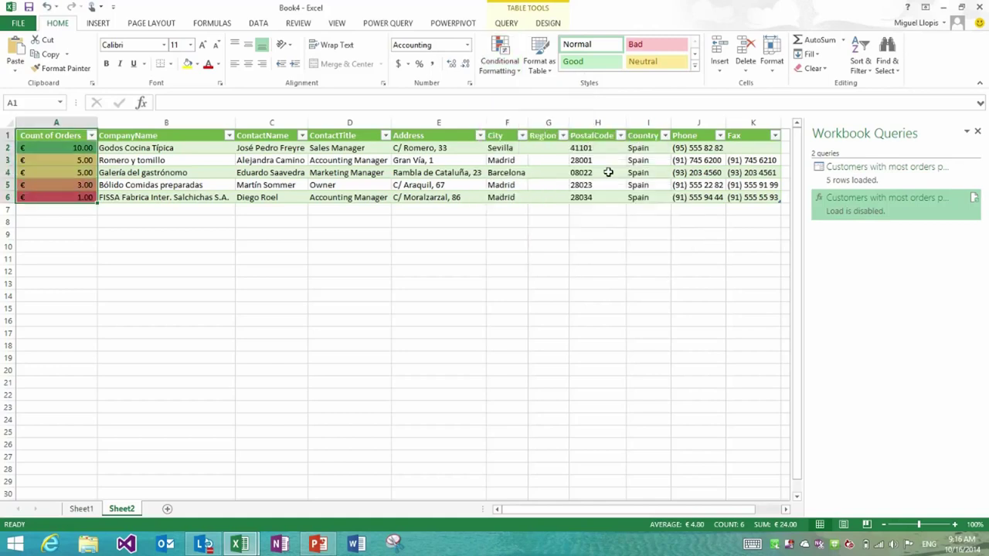
pyautogui.click(509, 25)
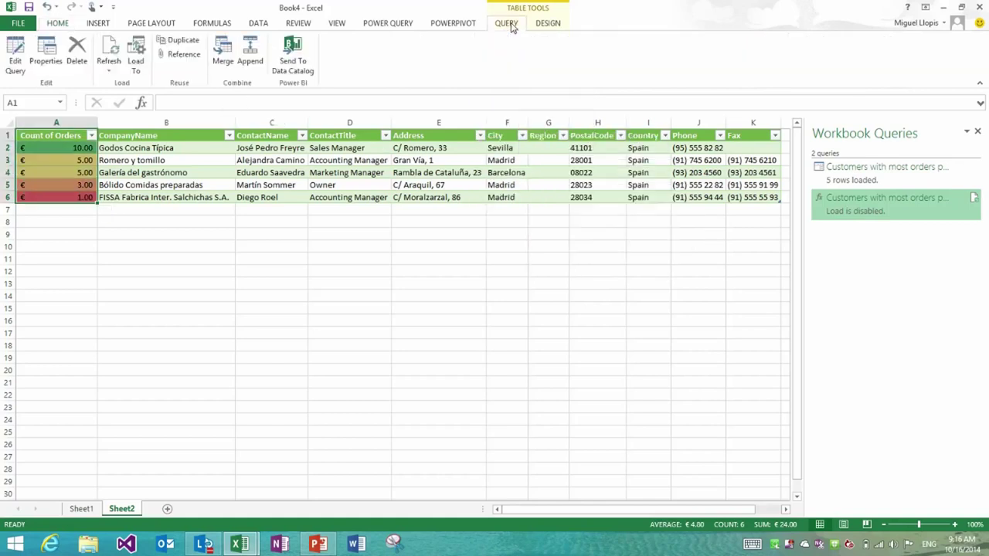
pyautogui.click(109, 51)
# Edit the loaded query to delete the CompanyName column and reload it to Sheet2
pyautogui.moveTo(856, 175)
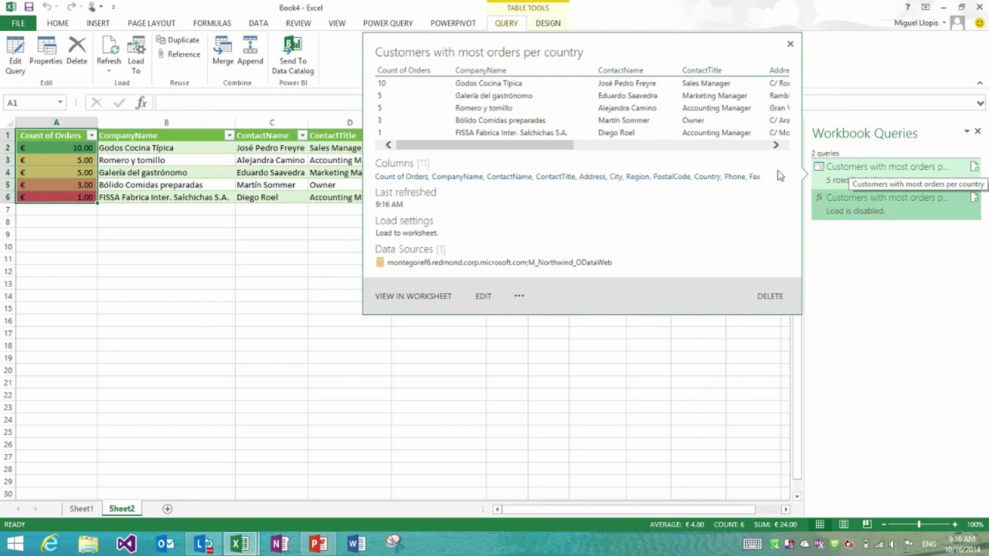
pyautogui.click(483, 296)
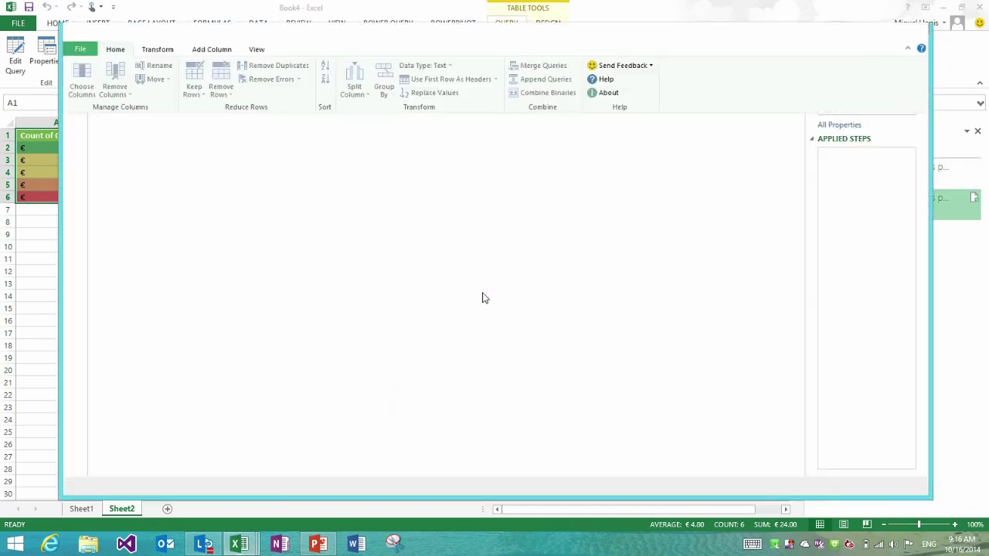
pyautogui.click(281, 145)
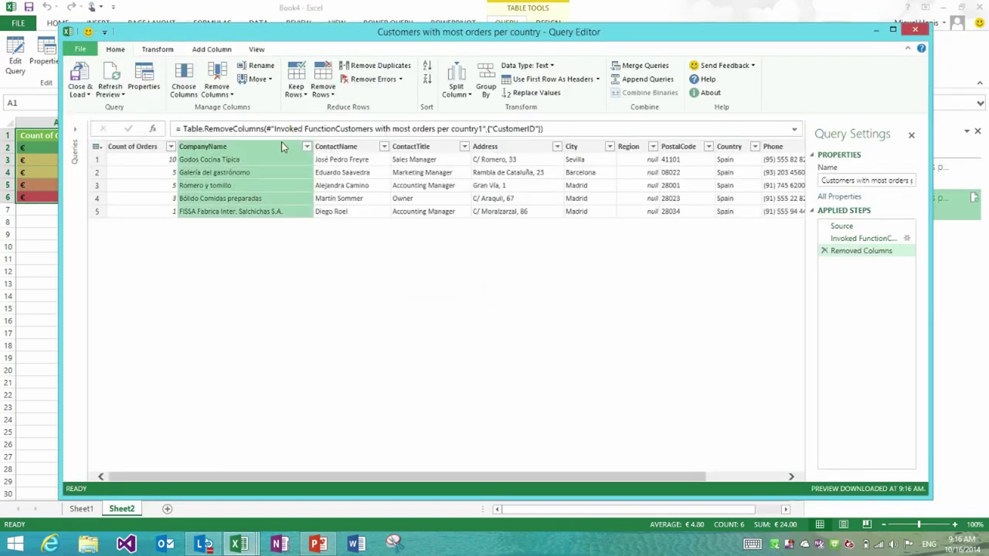
pyautogui.press('Delete')
pyautogui.click(152, 146)
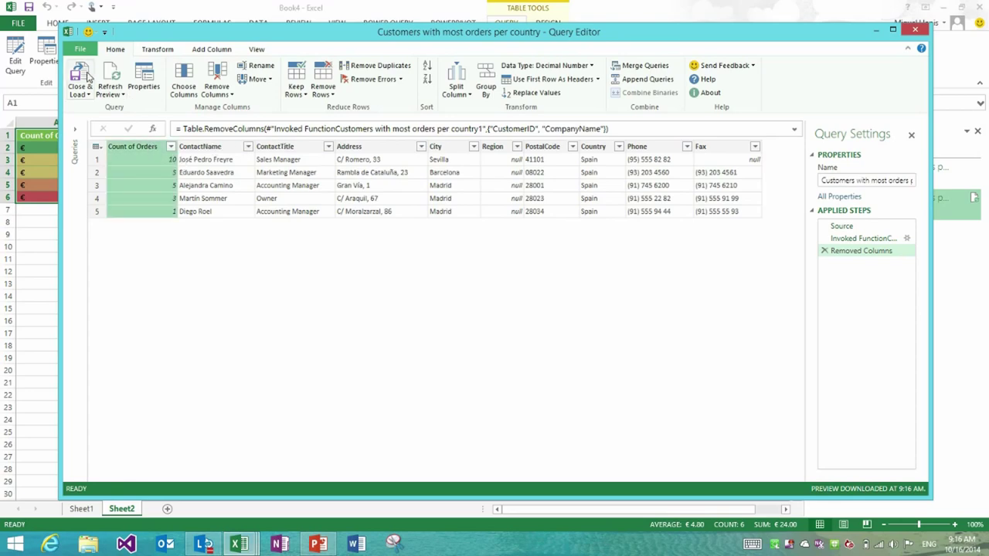
pyautogui.click(88, 76)
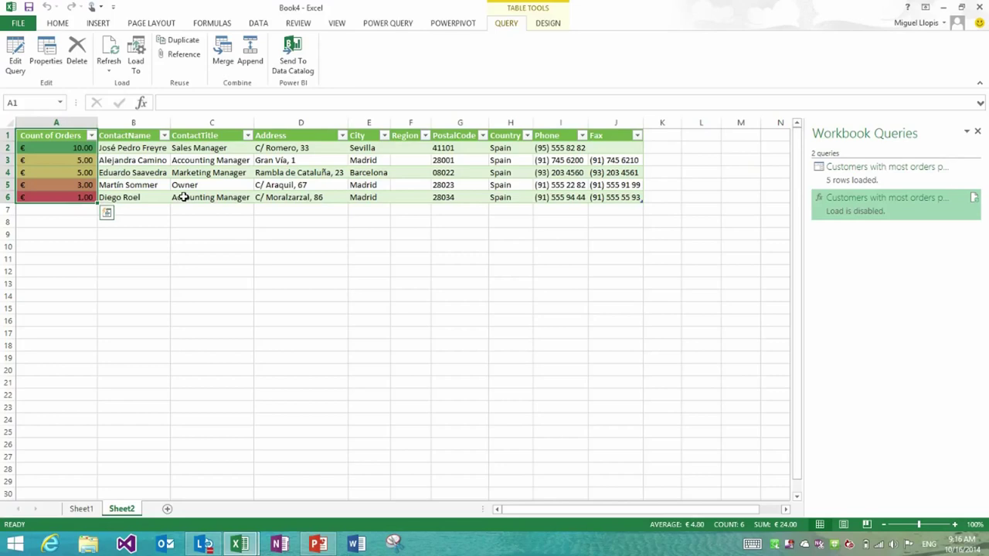
pyautogui.hotkey('alt', 'Tab')
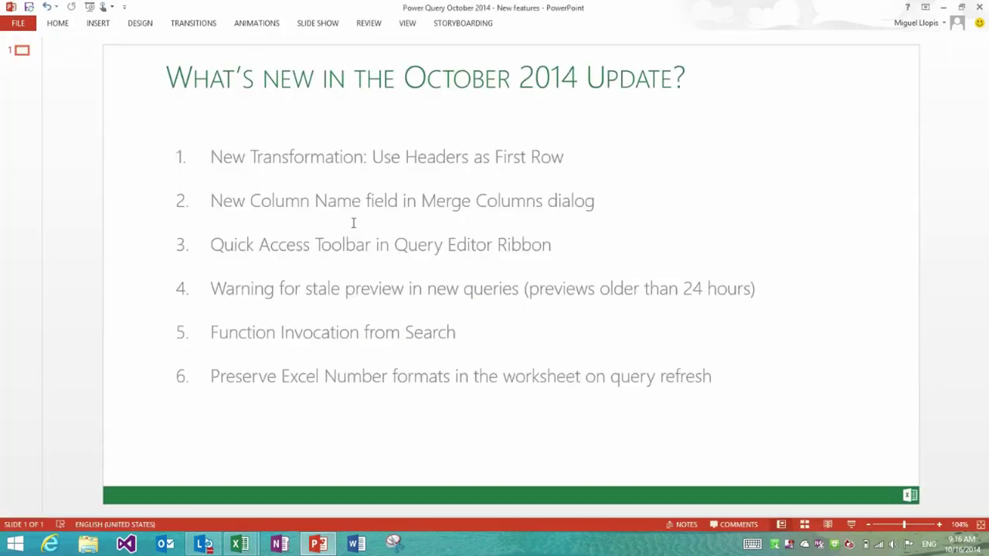